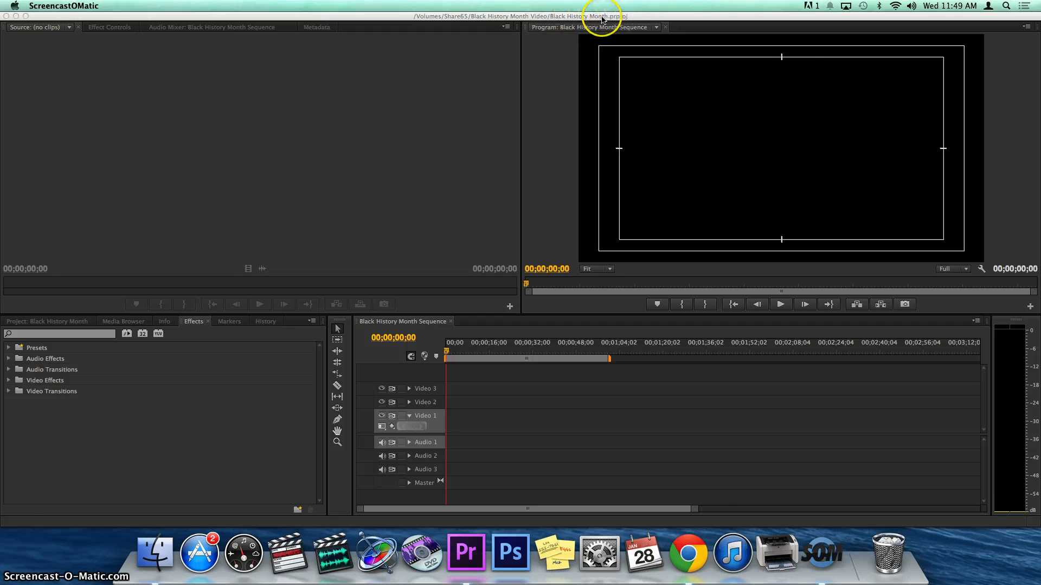
- Start importing media files into the Black History Month project
{"action": "left_click_drag", "start_coordinate": [608, 16], "coordinate": [663, 17]}
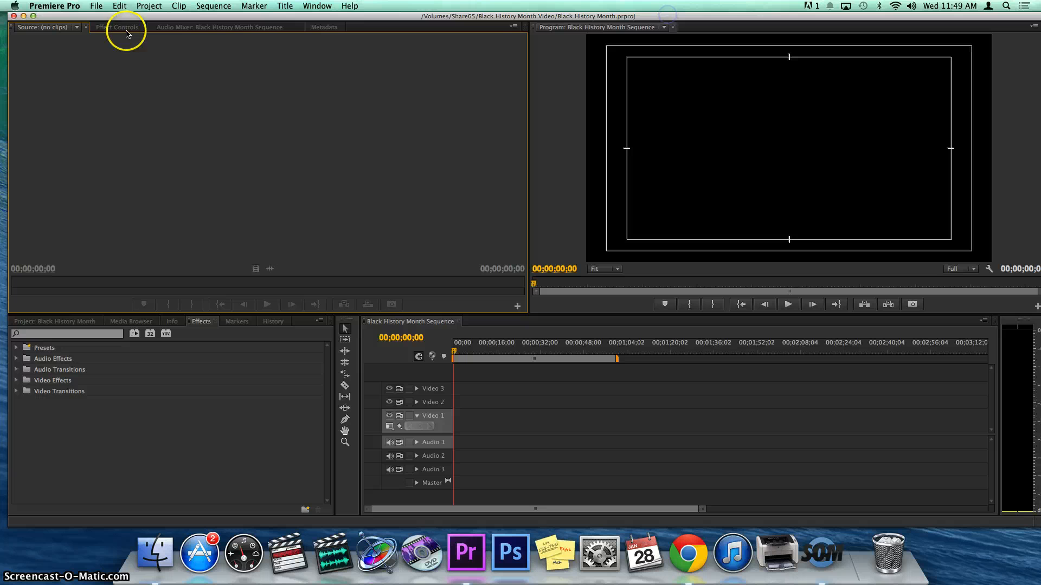
{"action": "left_click", "coordinate": [95, 5]}
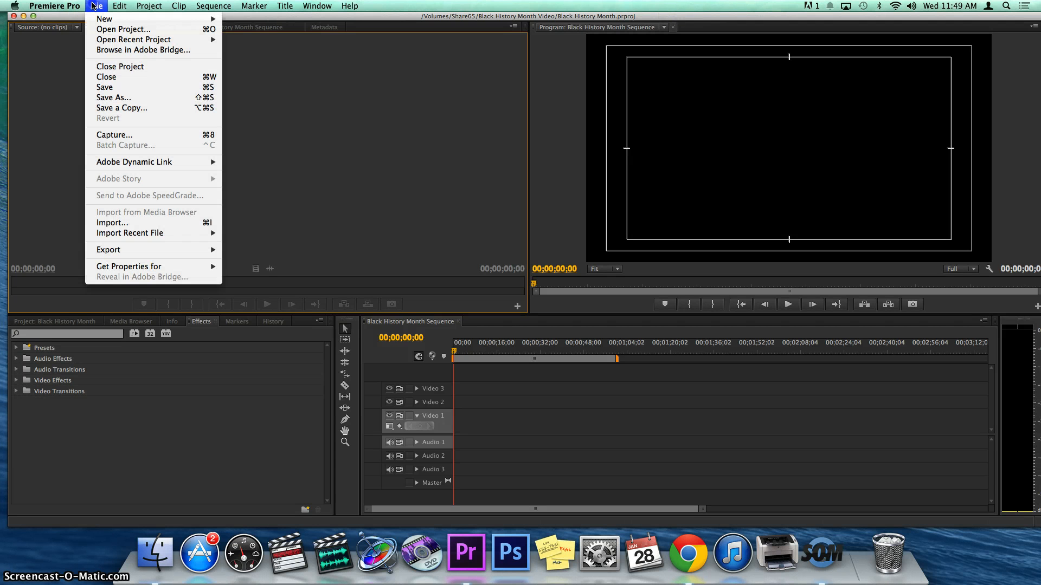
{"action": "left_click", "coordinate": [115, 220]}
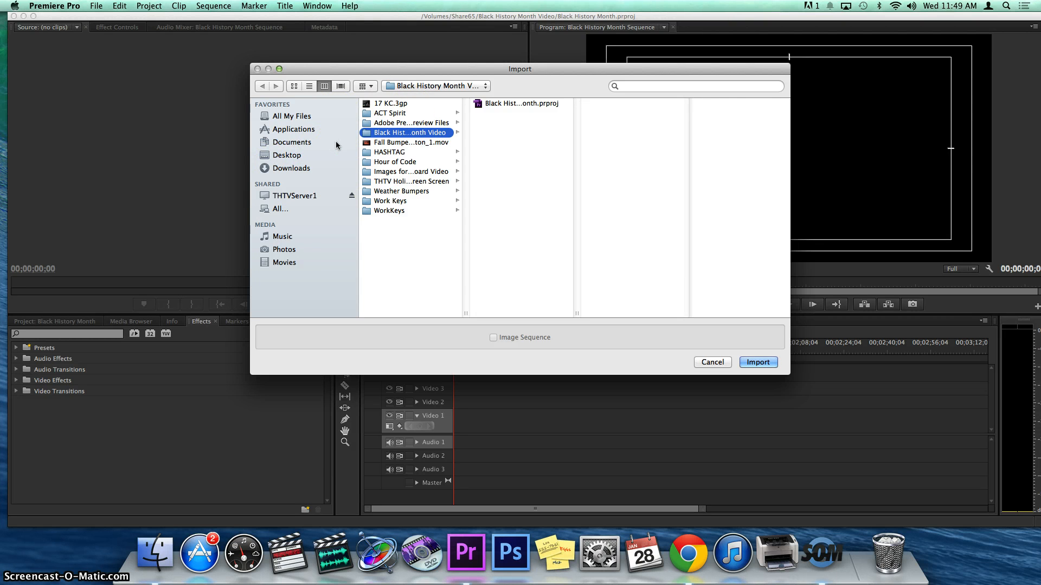
{"action": "left_click", "coordinate": [296, 161]}
{"action": "left_click", "coordinate": [369, 172]}
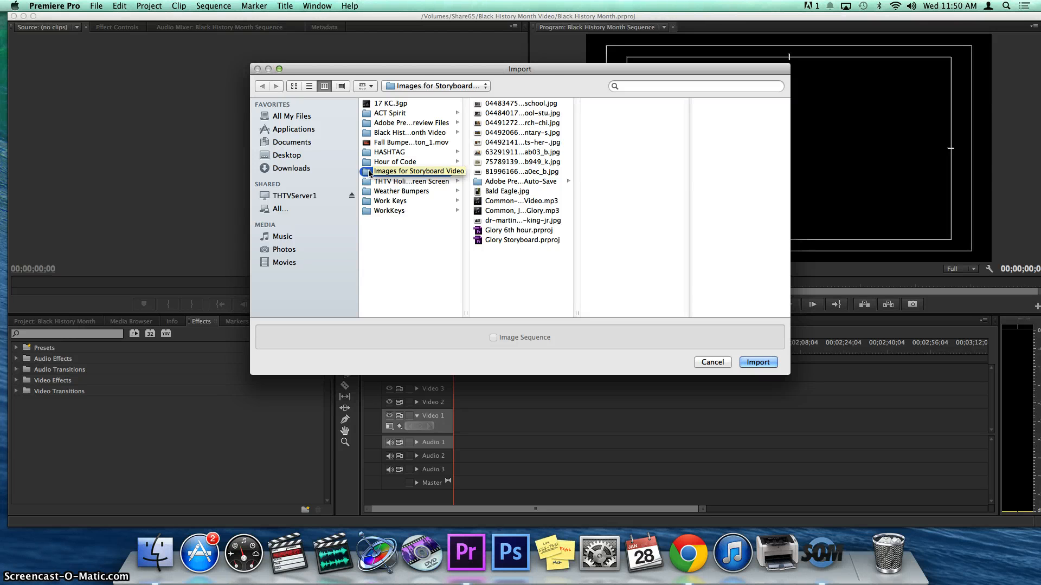
{"action": "left_click", "coordinate": [278, 156]}
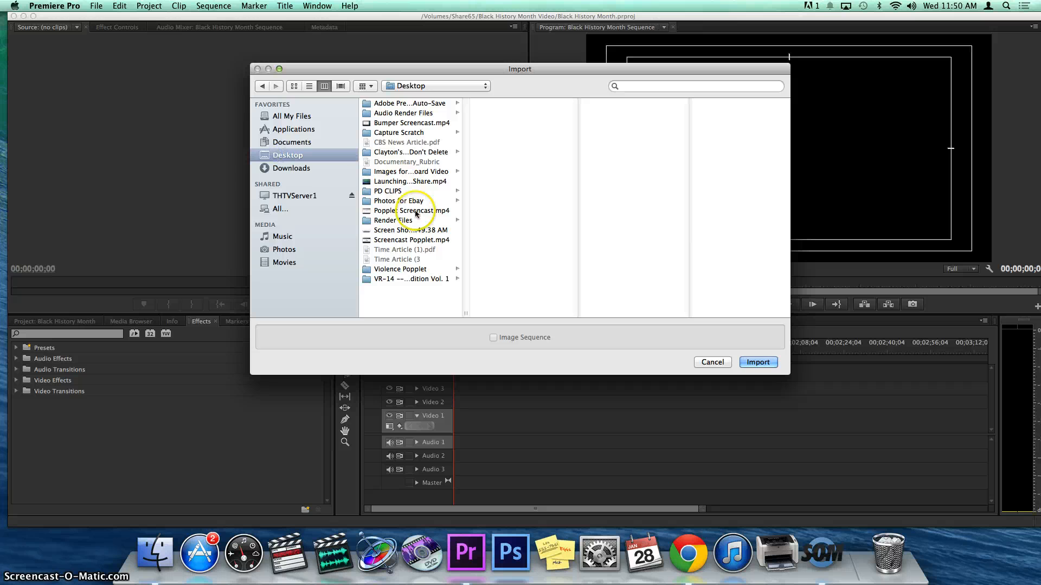
{"action": "left_click", "coordinate": [399, 174]}
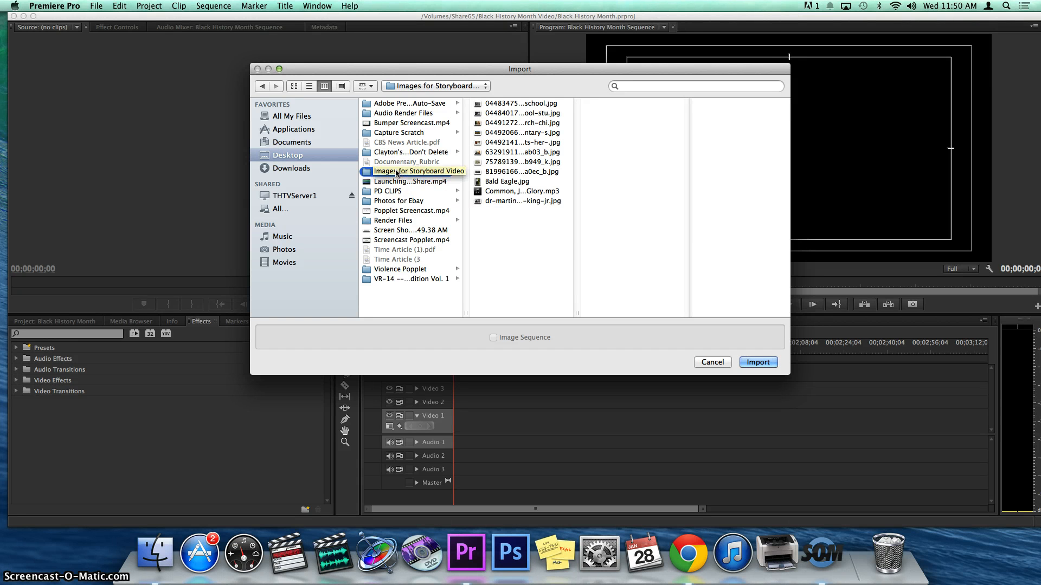
{"action": "left_click", "coordinate": [430, 86]}
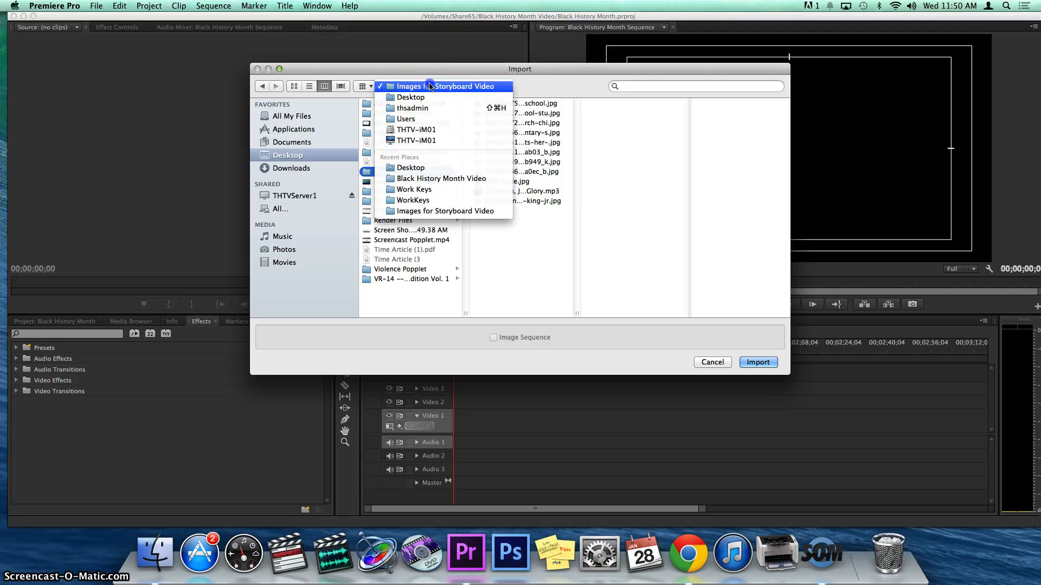
{"action": "left_click", "coordinate": [446, 179]}
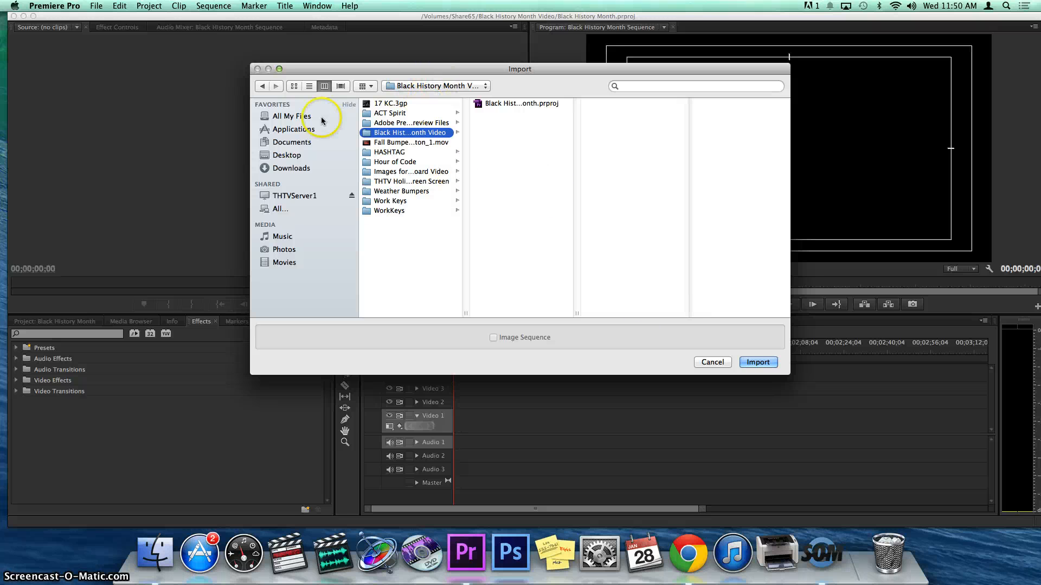
- Import all the pictures and the Glory MP3 from the Desktop folder Images for Storyboard Video
{"action": "left_click", "coordinate": [283, 158]}
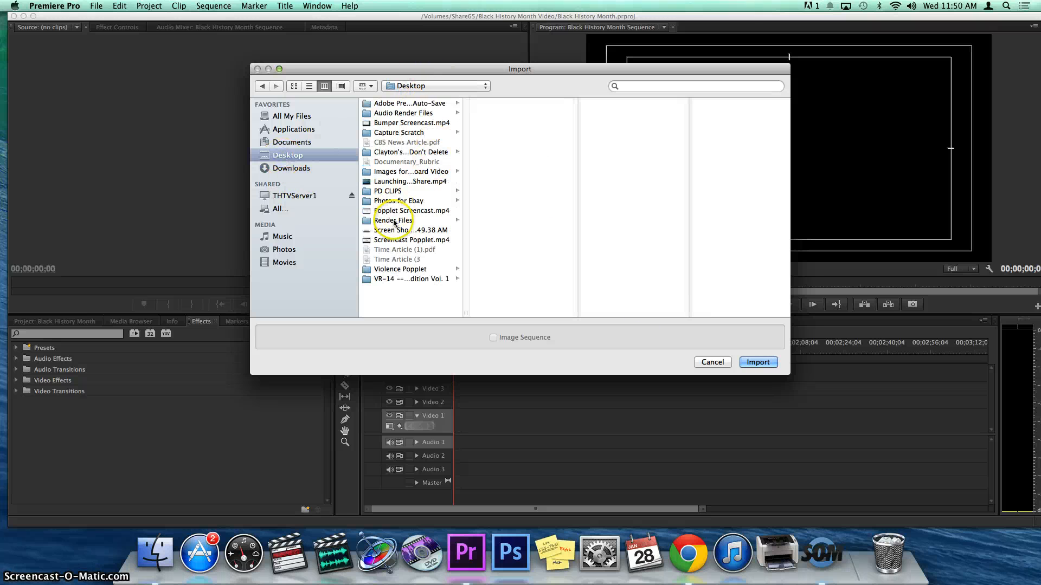
{"action": "left_click", "coordinate": [396, 172]}
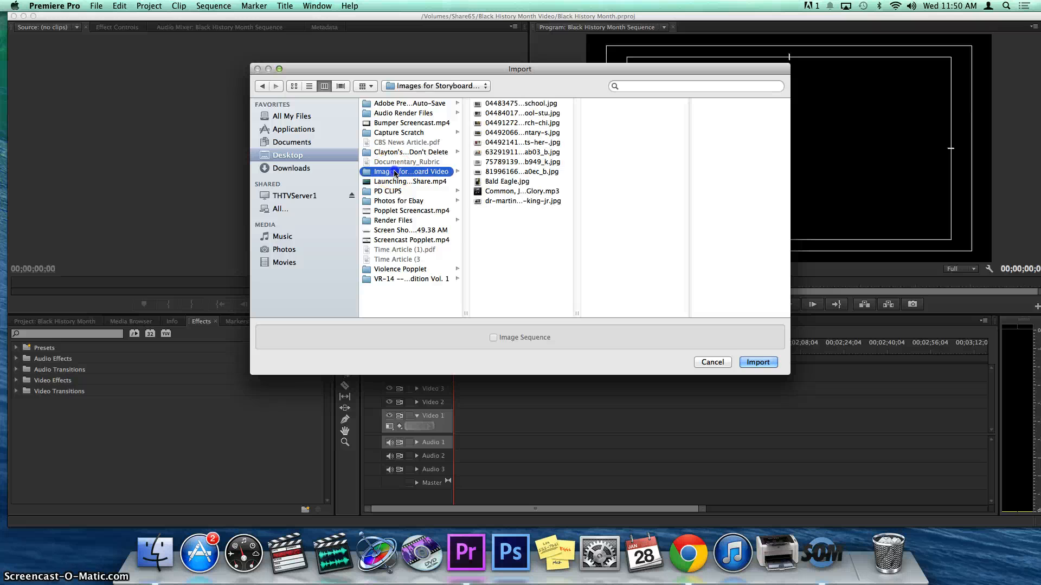
{"action": "left_click", "coordinate": [532, 103]}
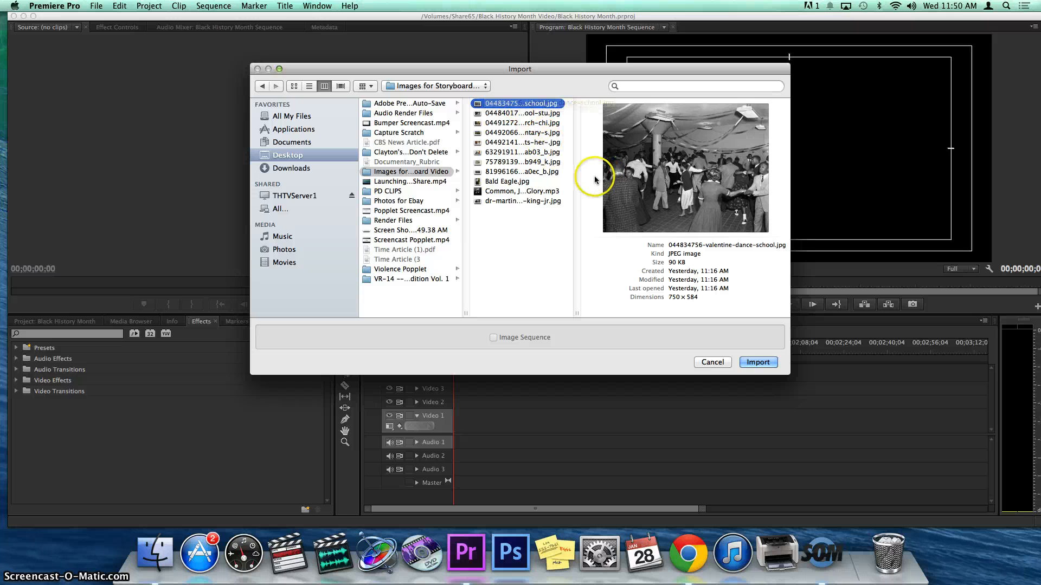
{"action": "left_click", "coordinate": [513, 202], "text": "shift"}
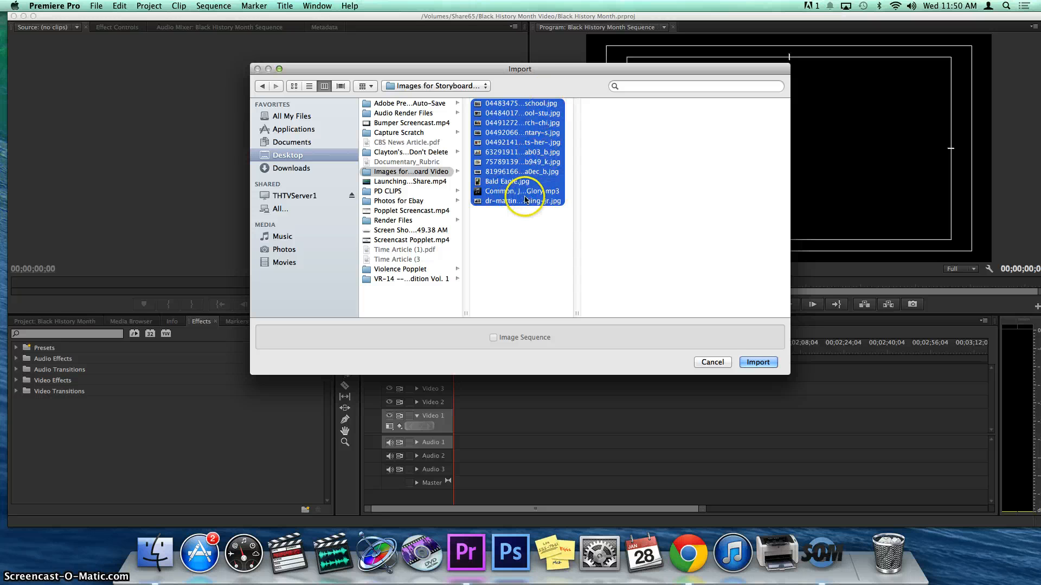
{"action": "left_click", "coordinate": [768, 363]}
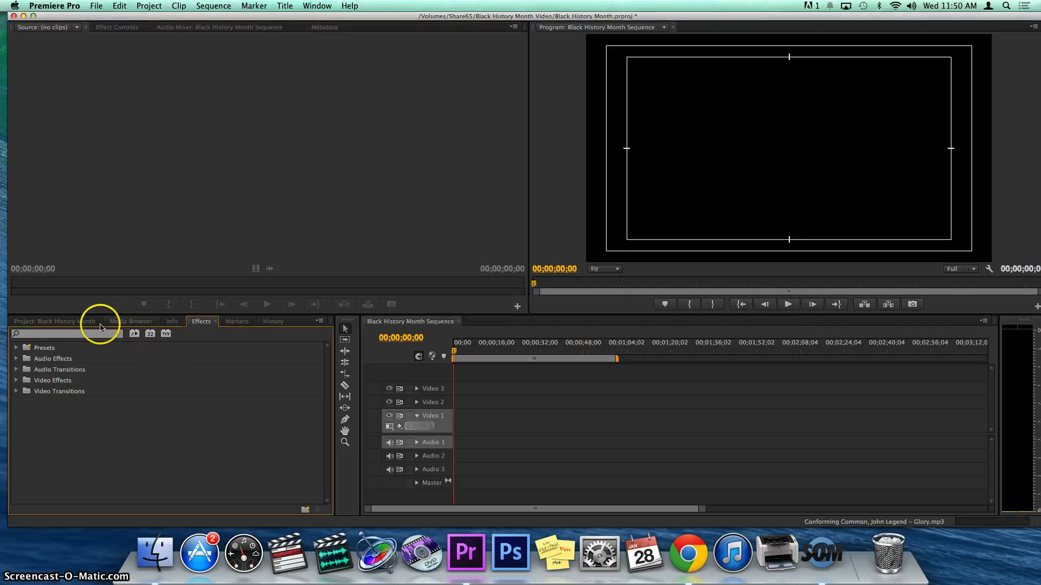
- Open the imported song Common, John Legend – Glory.mp3 in the Source monitor and play its opening briefly
{"action": "left_click", "coordinate": [75, 322]}
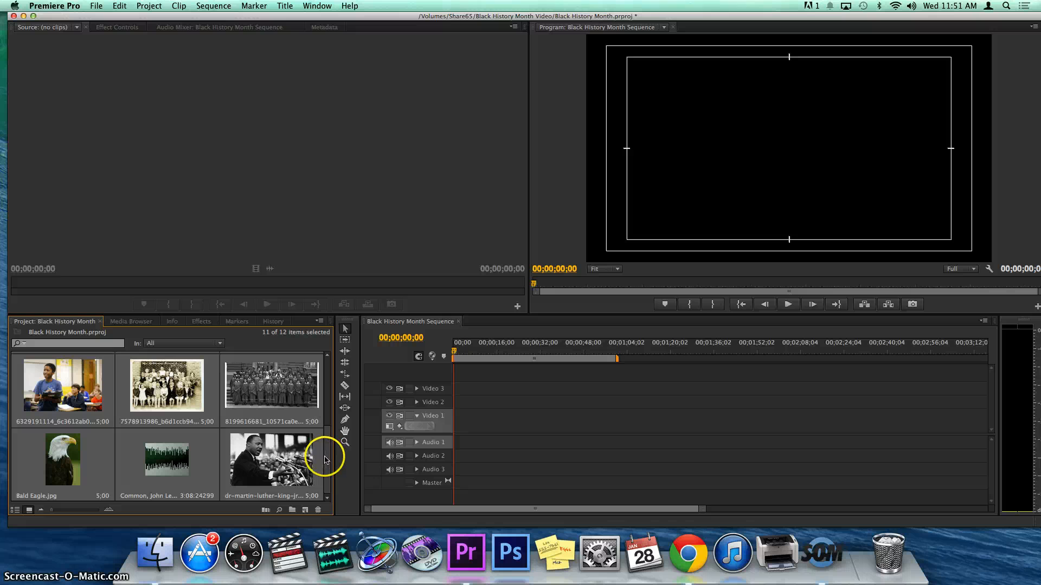
{"action": "left_click_drag", "start_coordinate": [326, 459], "coordinate": [315, 361]}
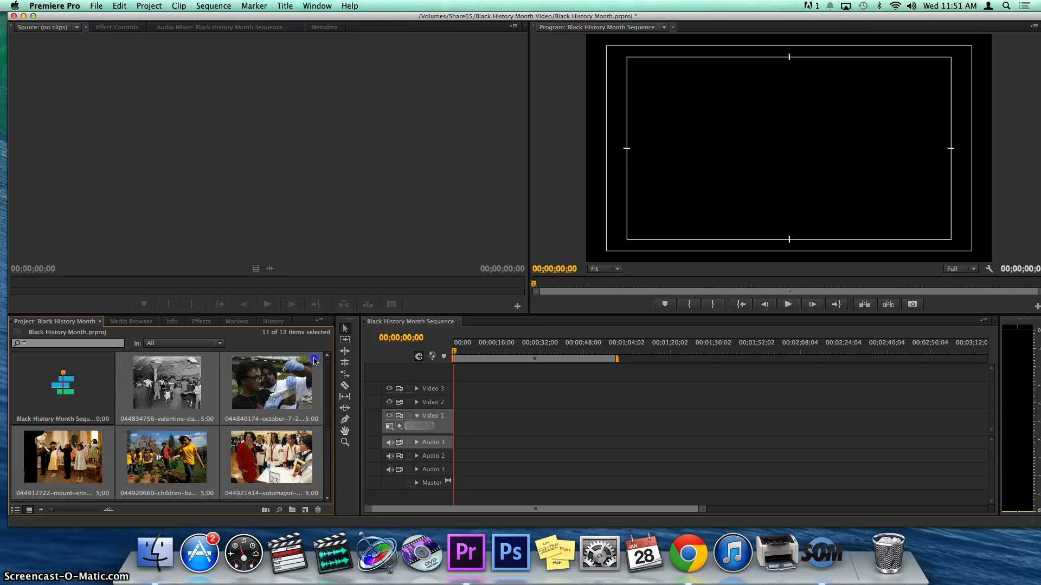
{"action": "mouse_move", "coordinate": [314, 406]}
{"action": "left_mouse_down"}
{"action": "mouse_move", "coordinate": [307, 488]}
{"action": "mouse_move", "coordinate": [312, 386]}
{"action": "left_mouse_up"}
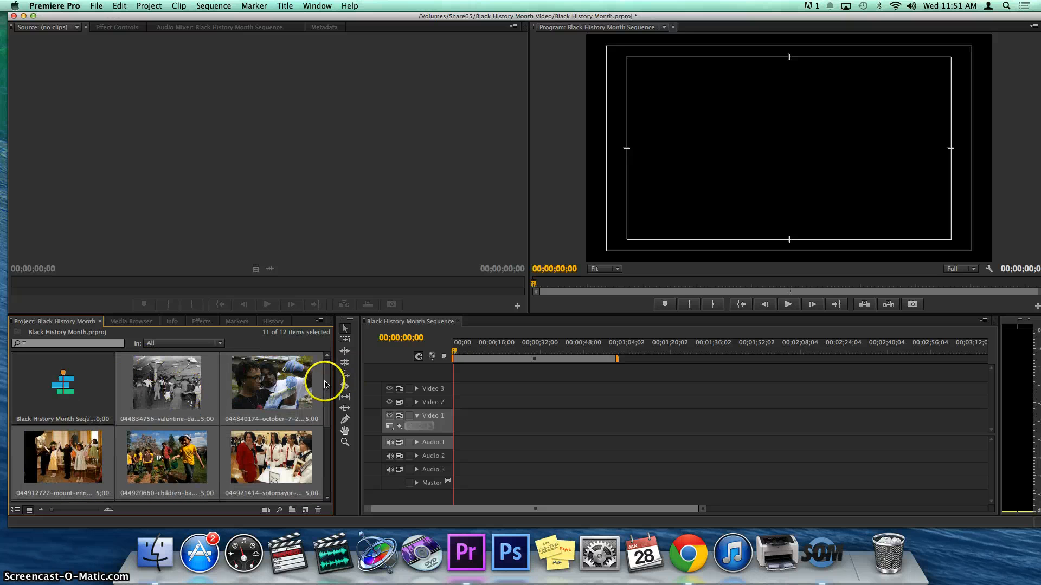
{"action": "left_click_drag", "start_coordinate": [324, 385], "coordinate": [310, 477]}
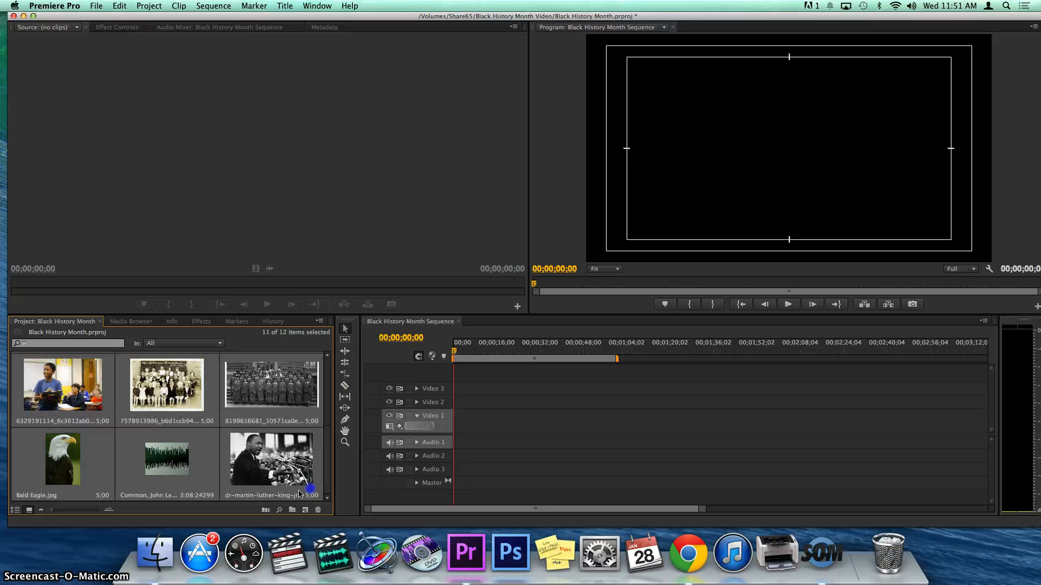
{"action": "double_click", "coordinate": [171, 470]}
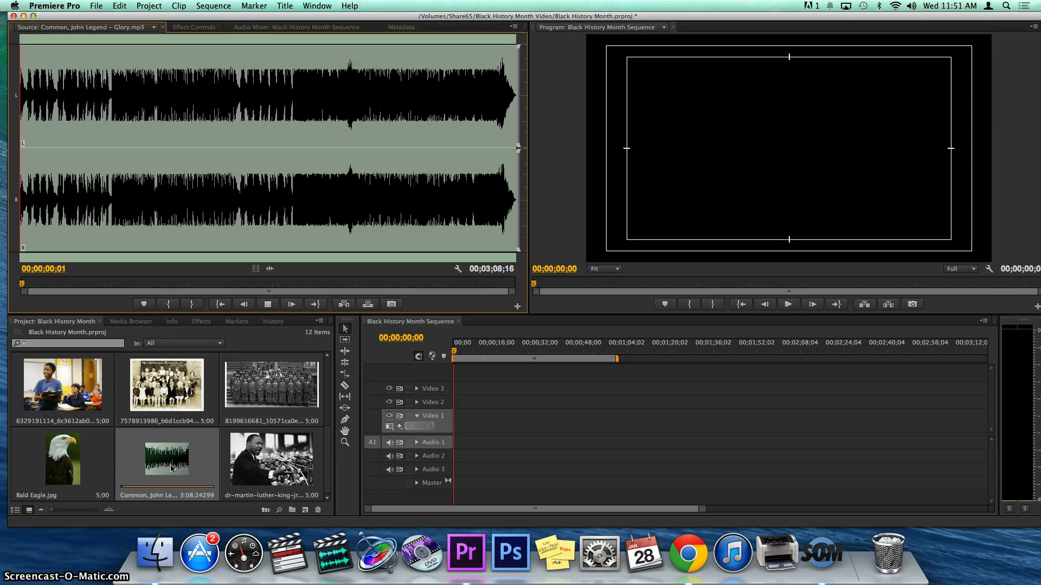
{"action": "key", "text": "space"}
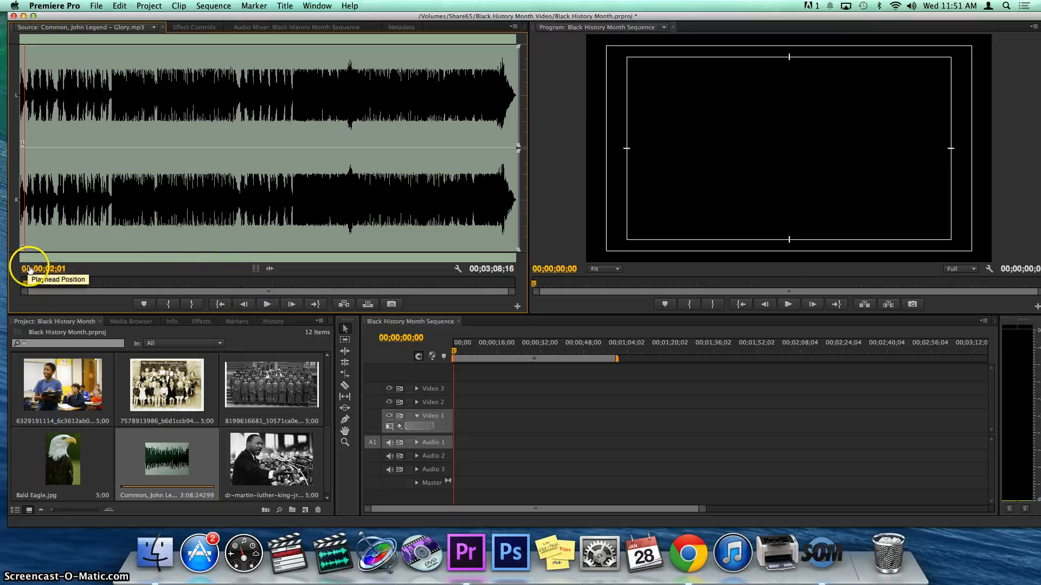
{"action": "key", "text": "Home"}
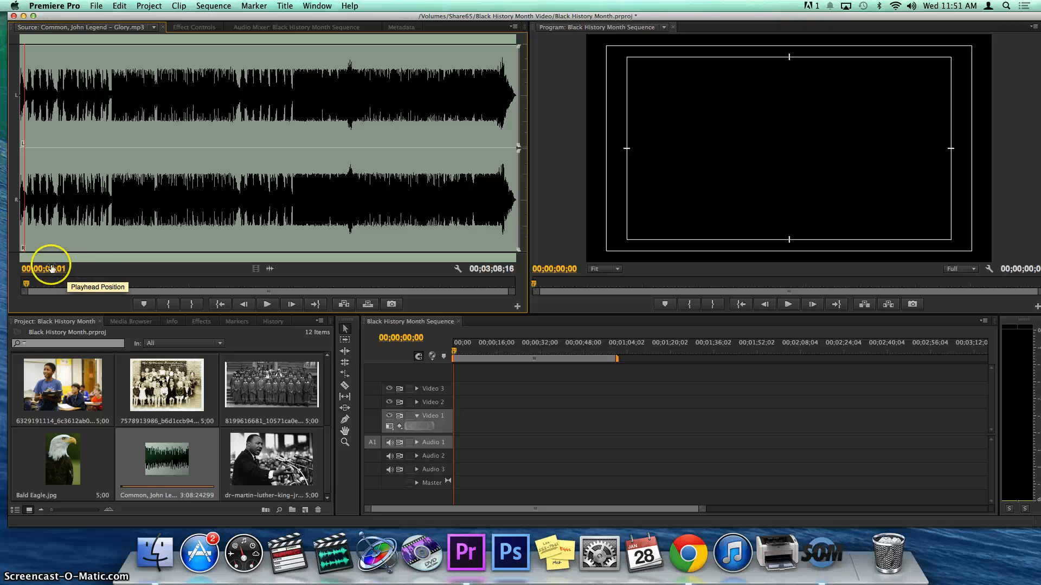
- Move the source playhead of the Glory song to 00;02;15;00
{"action": "left_click", "coordinate": [50, 269]}
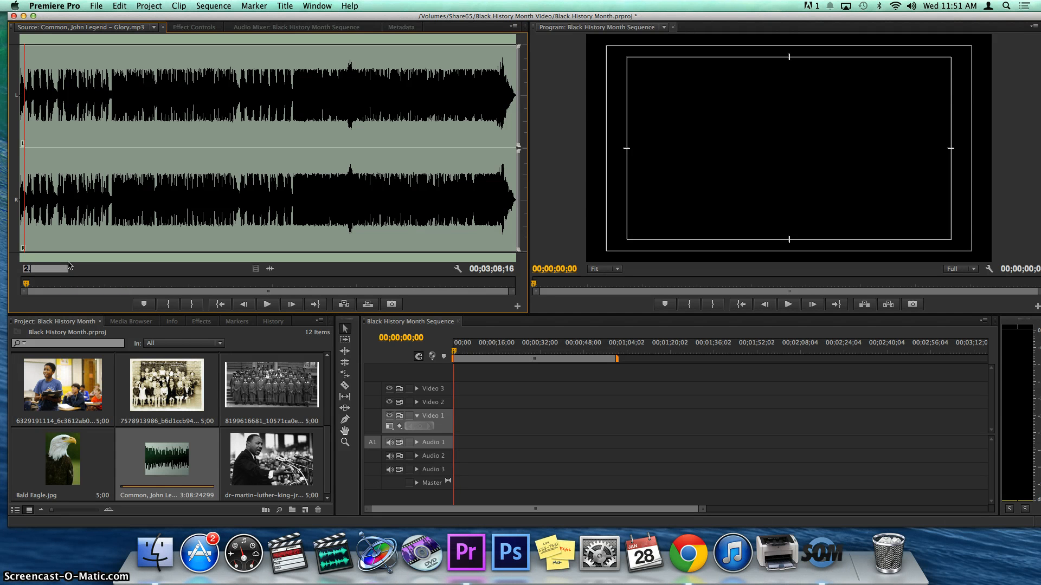
{"action": "type", "text": "2.0"}
{"action": "key", "text": "BackSpace"}
{"action": "type", "text": "15.00"}
{"action": "key", "text": "Return"}
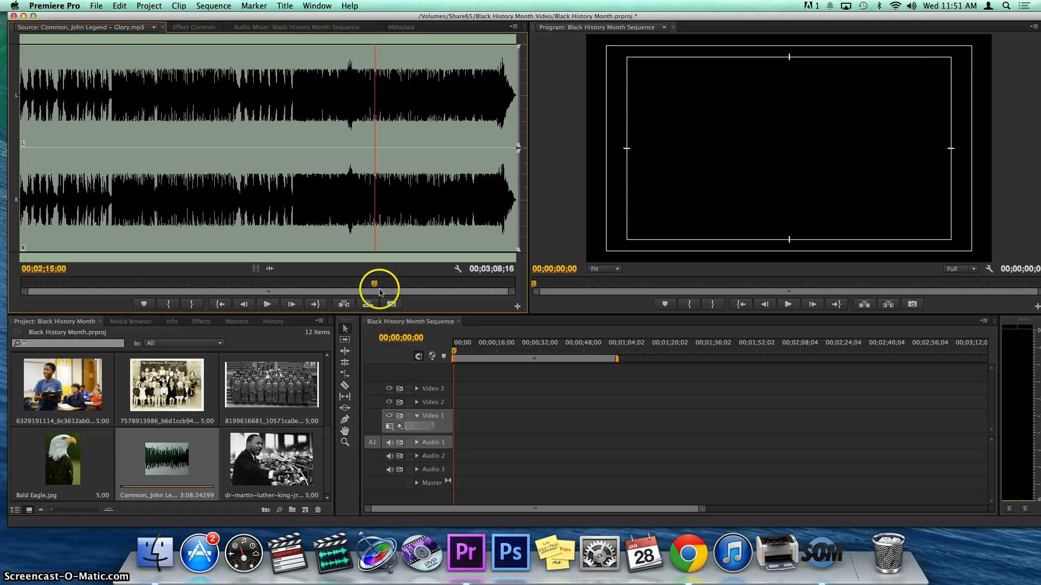
- Mark the Glory song's In point at 00;02;14;20 and its Out point at 00;02;56;12
{"action": "left_click_drag", "start_coordinate": [374, 284], "coordinate": [352, 286]}
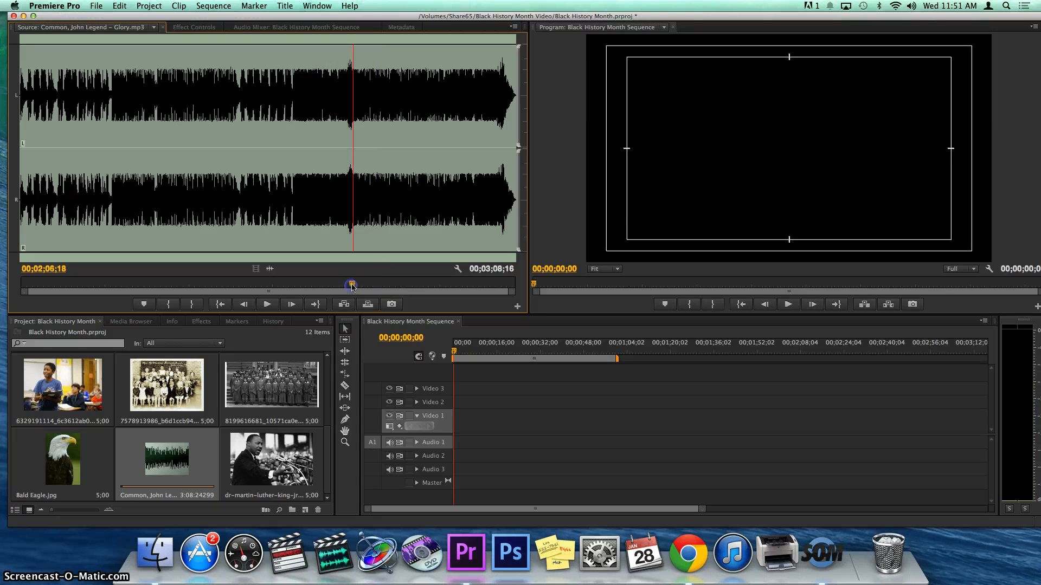
{"action": "key", "text": "XF86AudioRaiseVolume"}
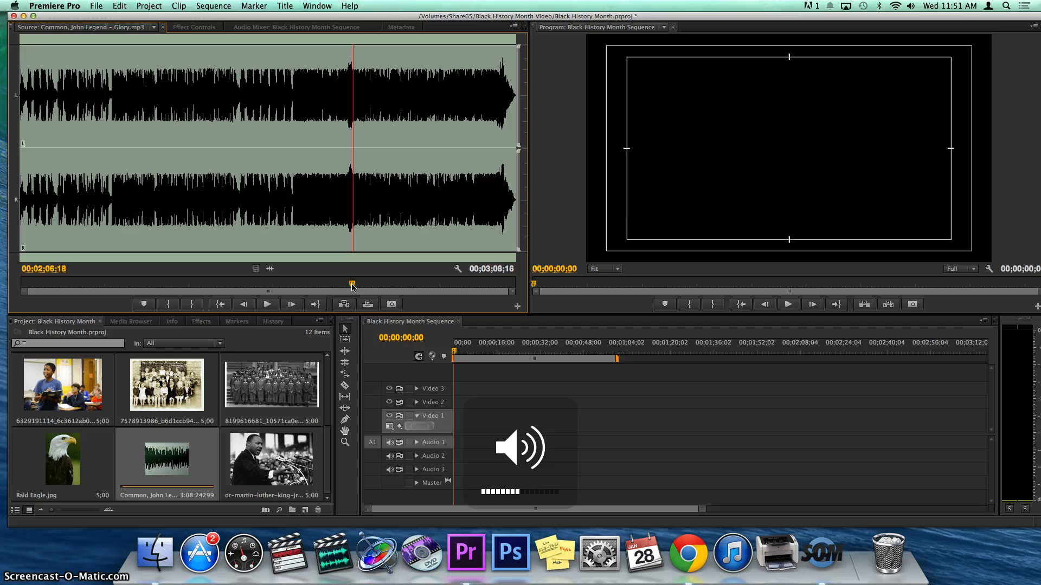
{"action": "mouse_move", "coordinate": [353, 286]}
{"action": "left_mouse_down"}
{"action": "mouse_move", "coordinate": [344, 286]}
{"action": "mouse_move", "coordinate": [373, 285]}
{"action": "left_mouse_up"}
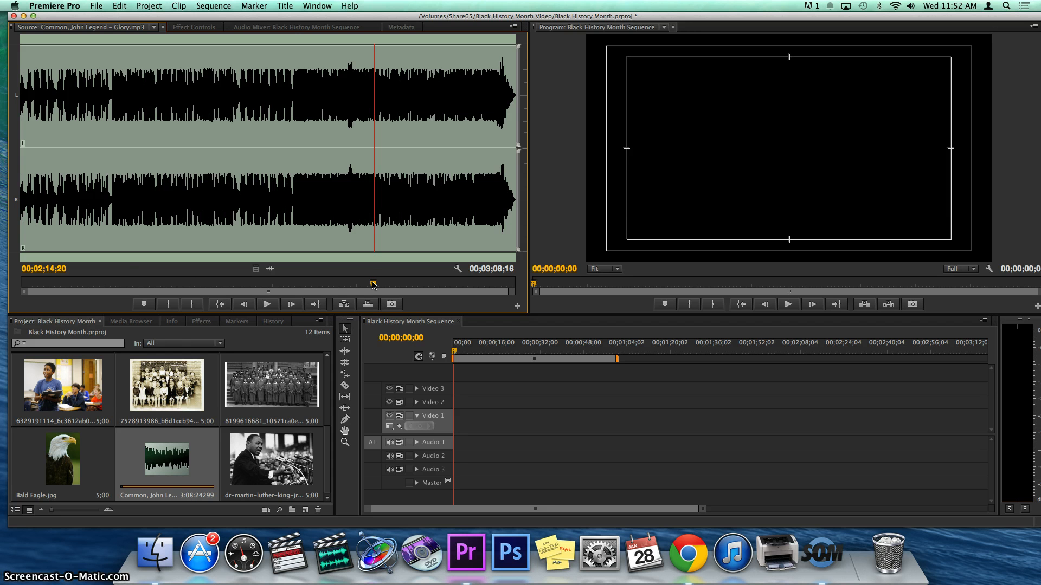
{"action": "key", "text": "i"}
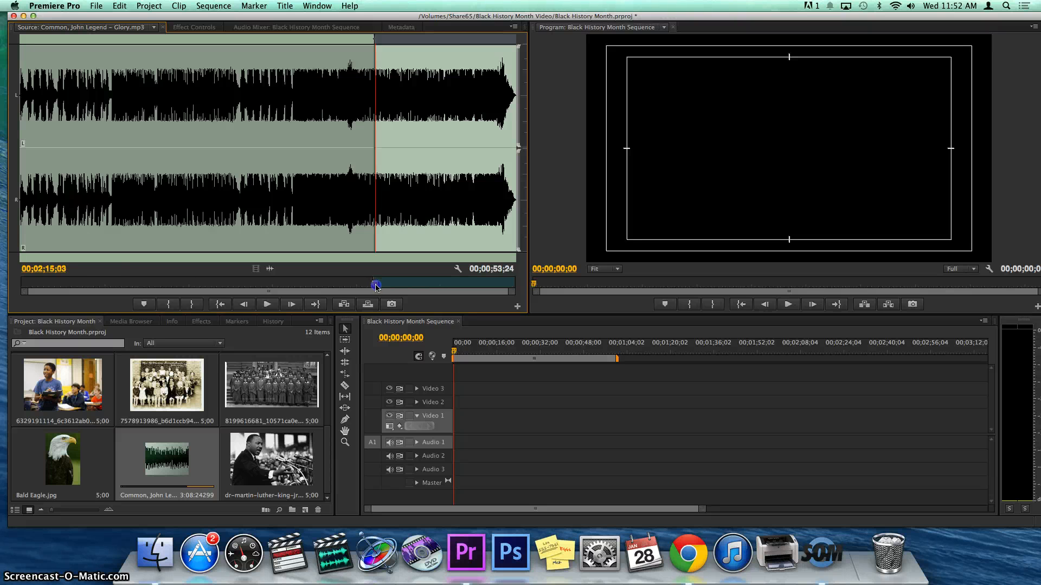
{"action": "left_click_drag", "start_coordinate": [376, 286], "coordinate": [482, 293]}
{"action": "key", "text": "o"}
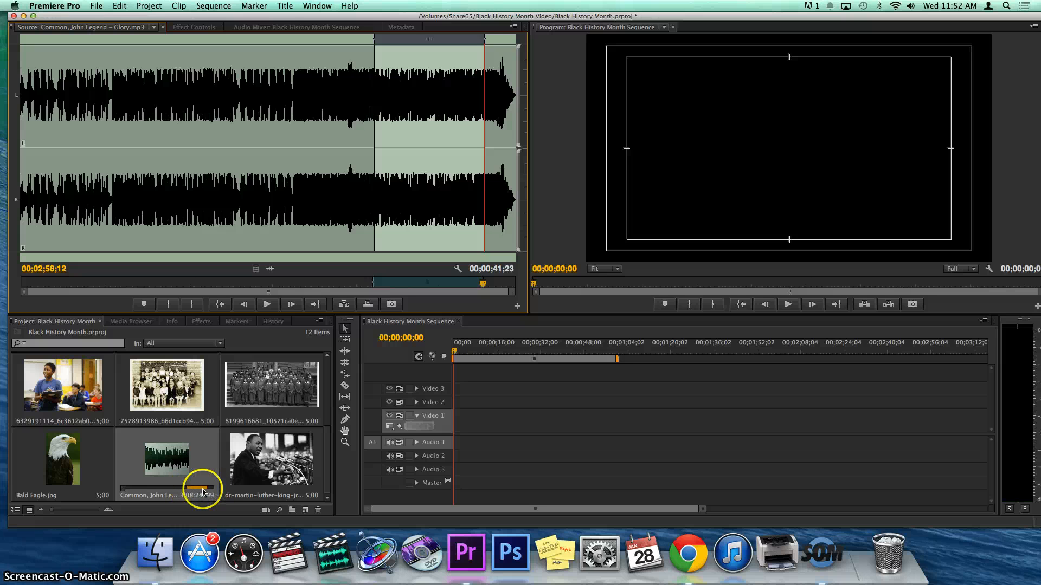
- Place the trimmed Glory song on track Audio 1 of the sequence, starting at about 3 seconds
{"action": "left_click_drag", "start_coordinate": [195, 469], "coordinate": [460, 446]}
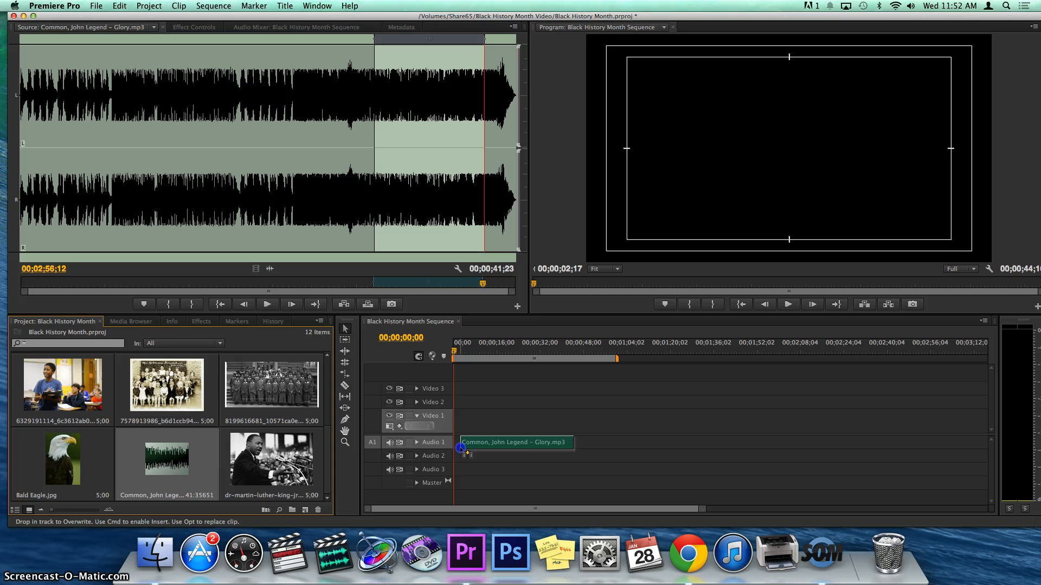
{"action": "left_click_drag", "start_coordinate": [461, 448], "coordinate": [460, 447]}
{"action": "left_click", "coordinate": [456, 446]}
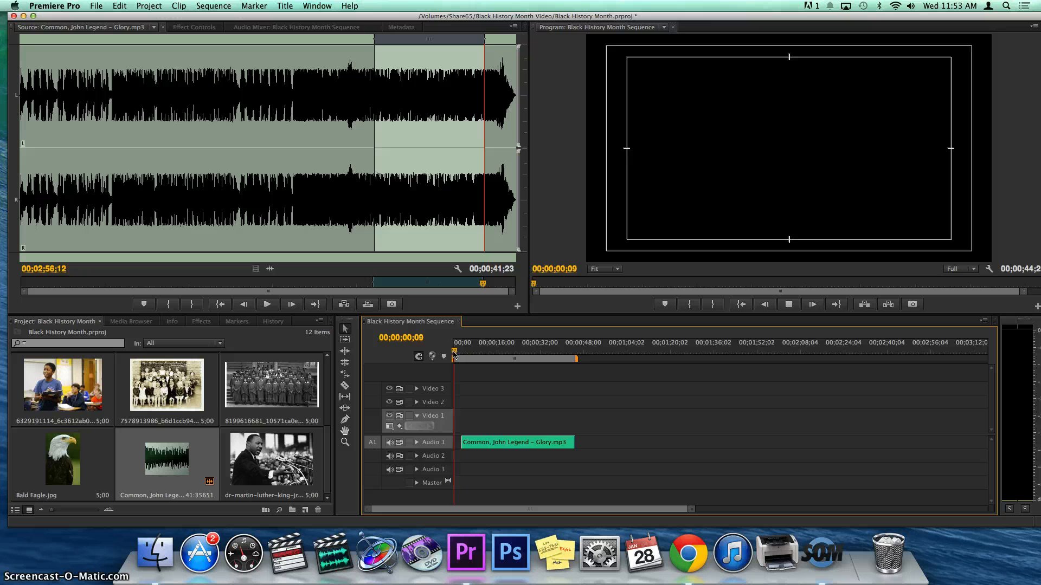
- Play the sequence from 00;00;03;00 and add seven sequence markers between about 5 and 21 seconds
{"action": "left_click", "coordinate": [458, 354]}
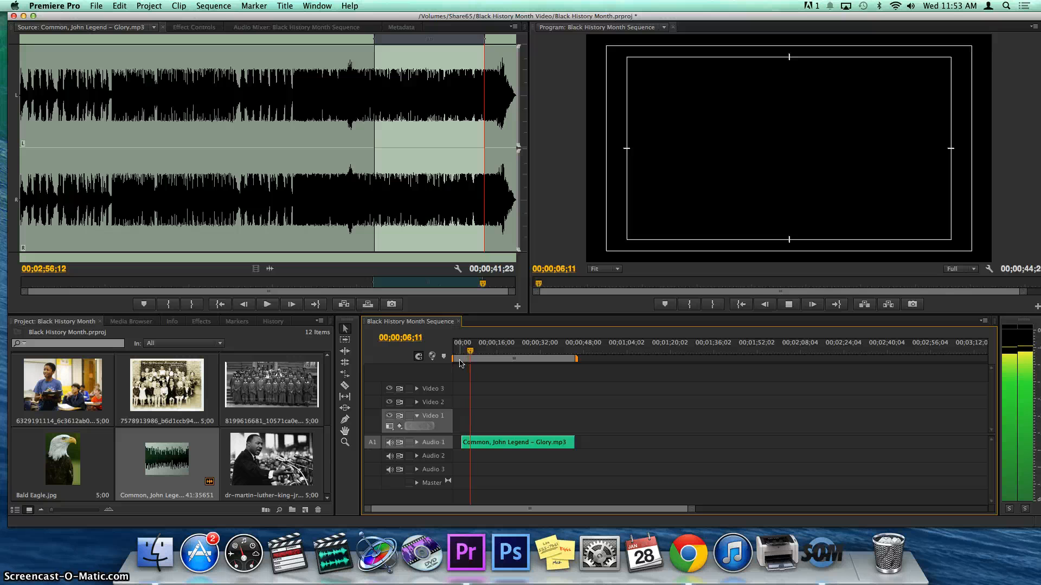
{"action": "key", "text": "space"}
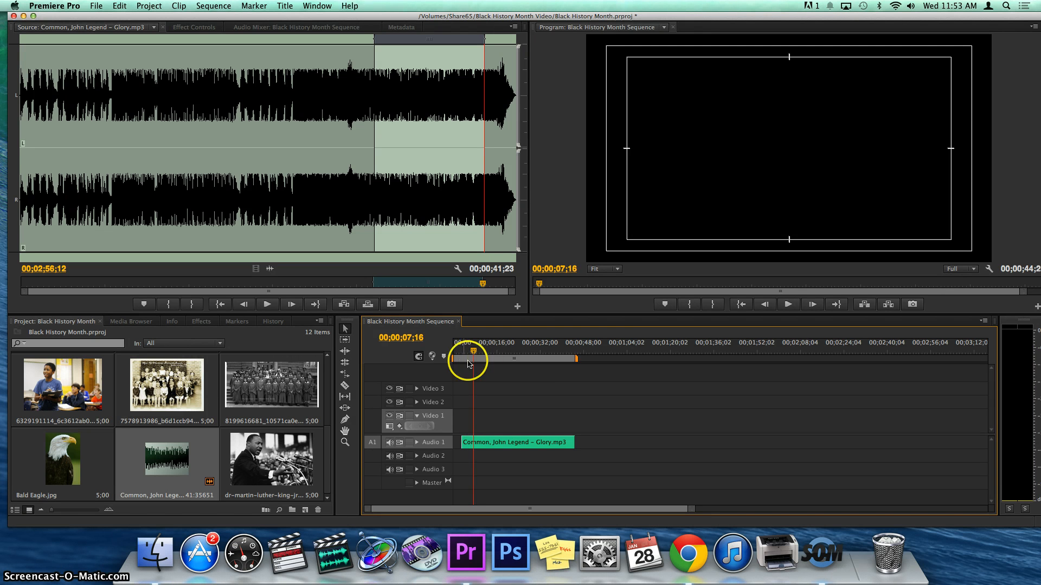
{"action": "left_click", "coordinate": [460, 358]}
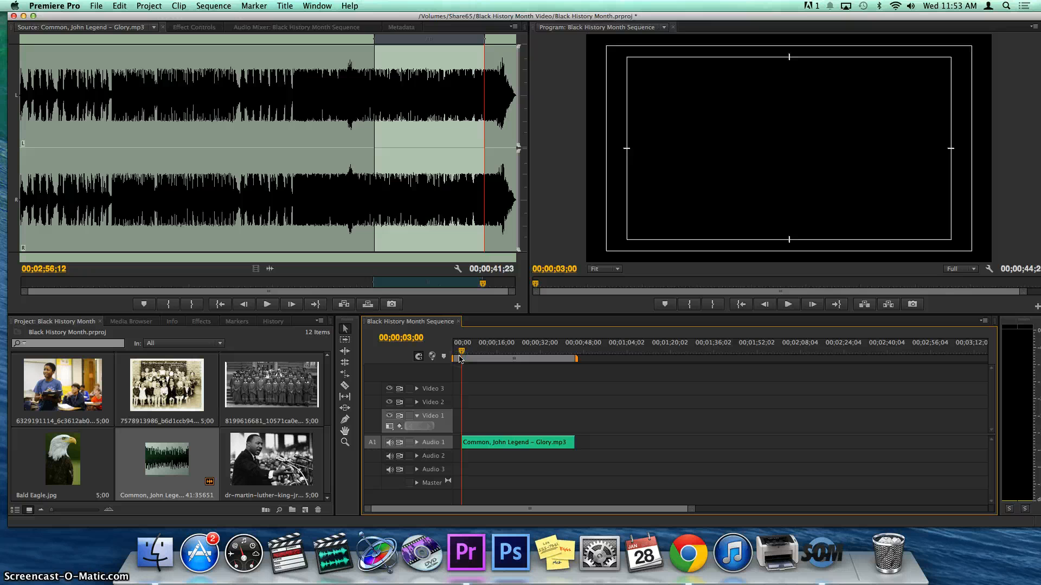
{"action": "key", "text": "space"}
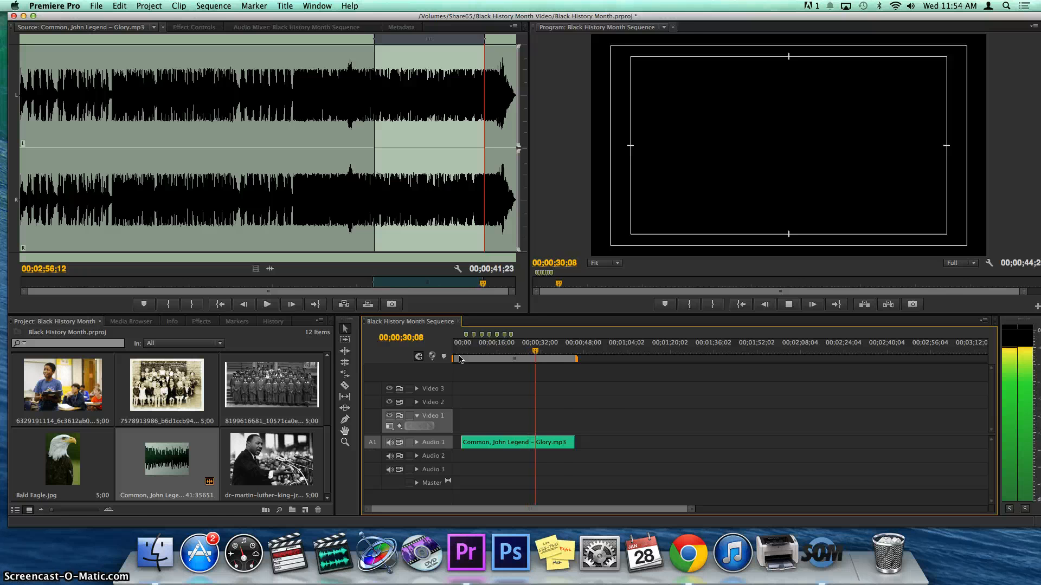
{"action": "left_click", "coordinate": [599, 395]}
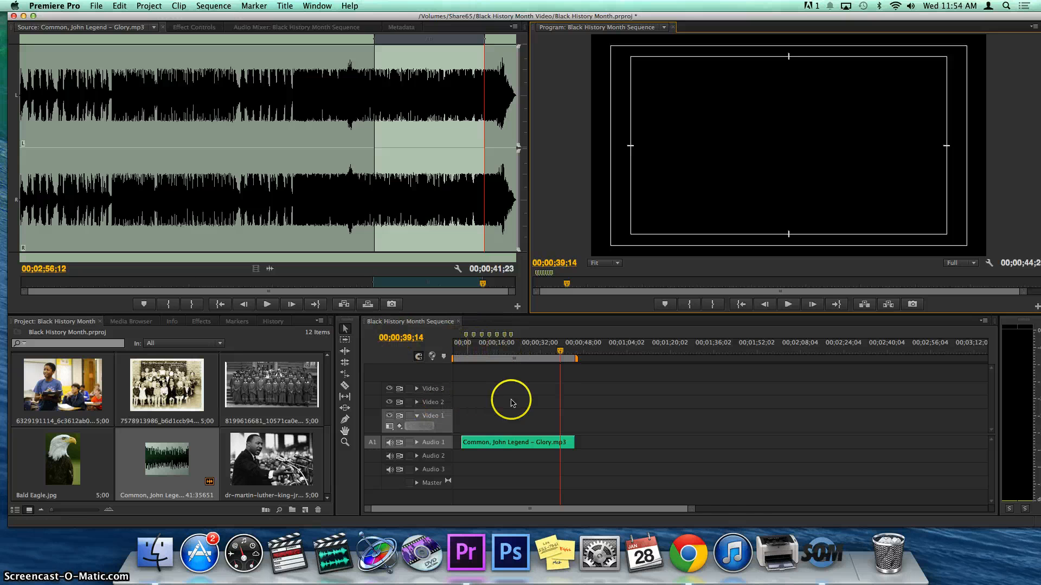
{"action": "left_click_drag", "start_coordinate": [691, 509], "coordinate": [662, 515]}
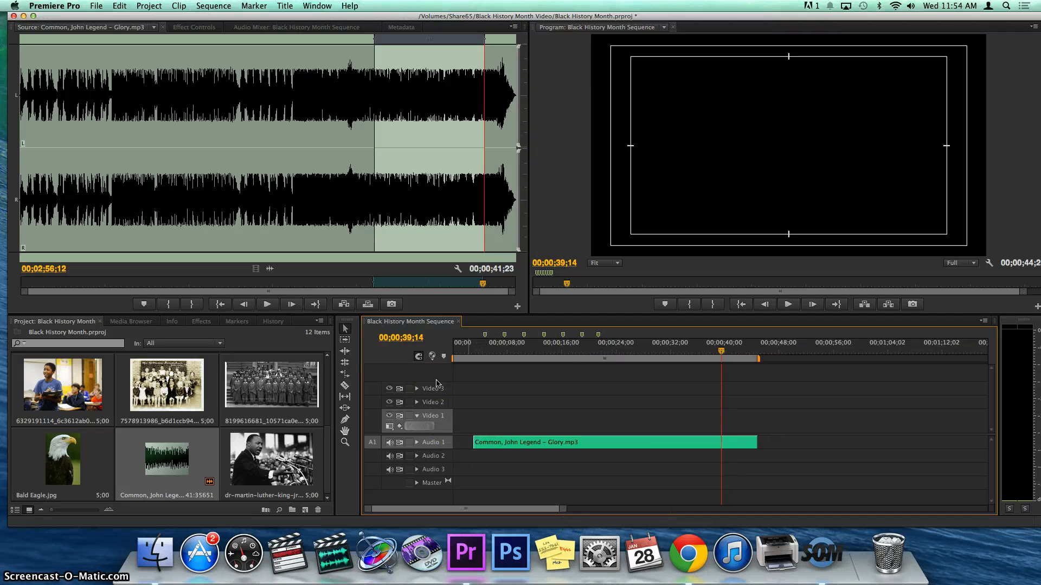
- Move the sequence playhead back to 00;00;00;00
{"action": "left_click_drag", "start_coordinate": [563, 511], "coordinate": [544, 515]}
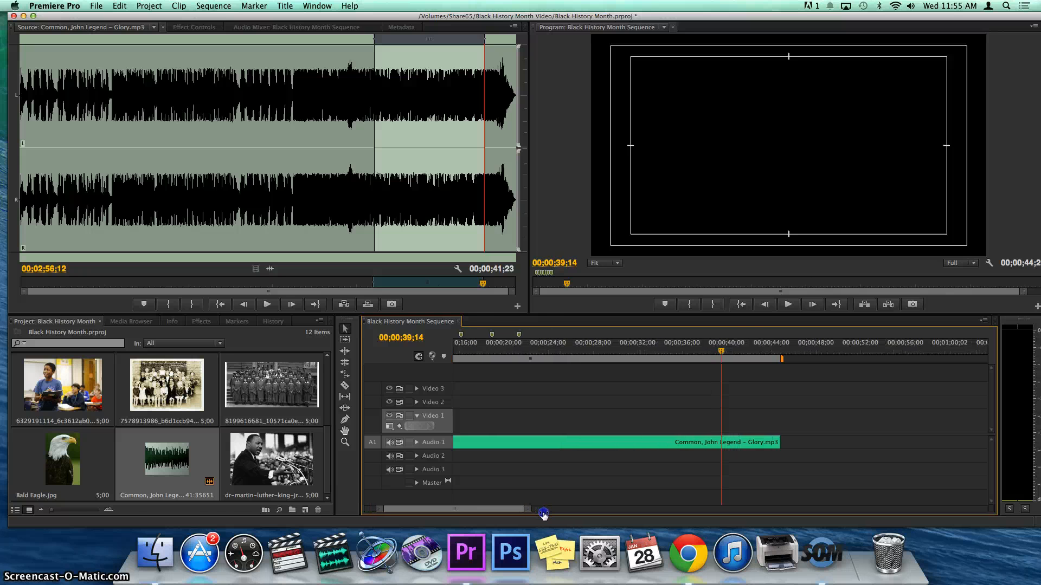
{"action": "mouse_move", "coordinate": [721, 353]}
{"action": "left_mouse_down"}
{"action": "mouse_move", "coordinate": [639, 357]}
{"action": "mouse_move", "coordinate": [659, 367]}
{"action": "mouse_move", "coordinate": [597, 376]}
{"action": "mouse_move", "coordinate": [619, 381]}
{"action": "left_mouse_up"}
{"action": "key", "text": "Home"}
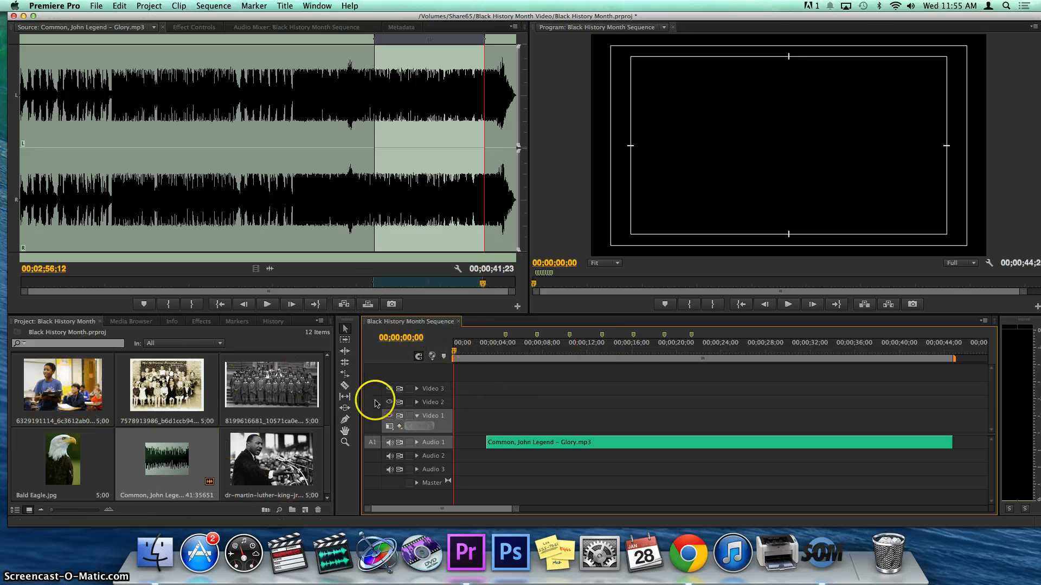
- Place the picture 044834756-valentine-dance-school.jpg on Video 1 at 00;00;03;00, where the song starts, and trim its end to the first sequence marker
{"action": "left_click_drag", "start_coordinate": [325, 437], "coordinate": [324, 356]}
{"action": "double_click", "coordinate": [173, 378]}
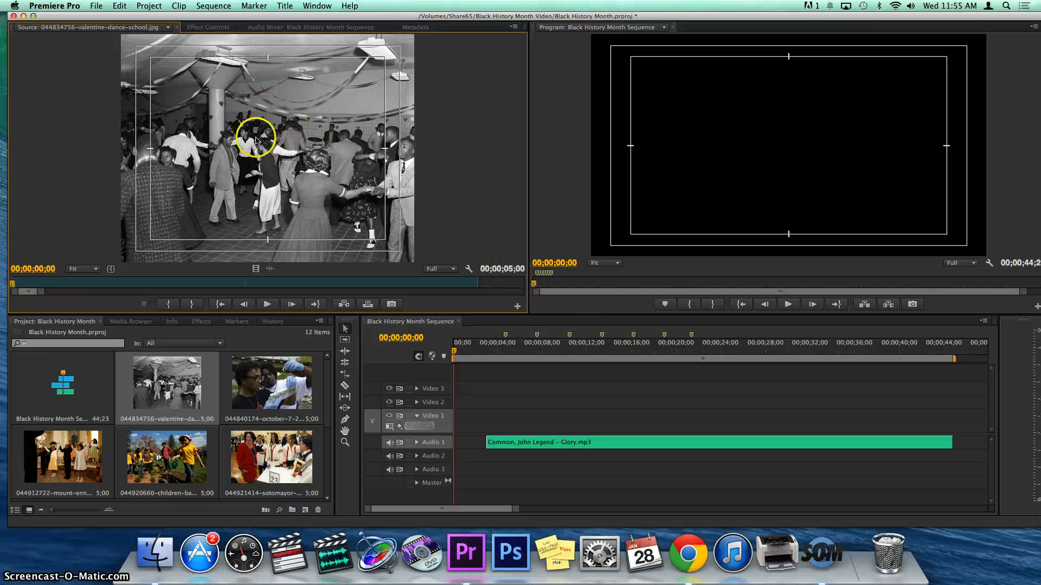
{"action": "left_click_drag", "start_coordinate": [521, 337], "coordinate": [488, 417]}
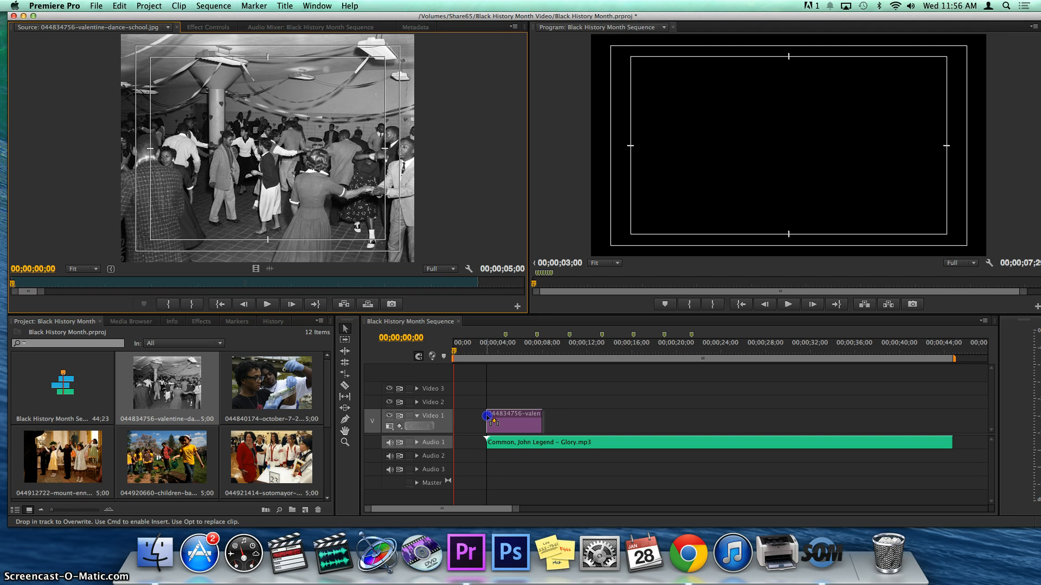
{"action": "left_click_drag", "start_coordinate": [488, 417], "coordinate": [488, 417]}
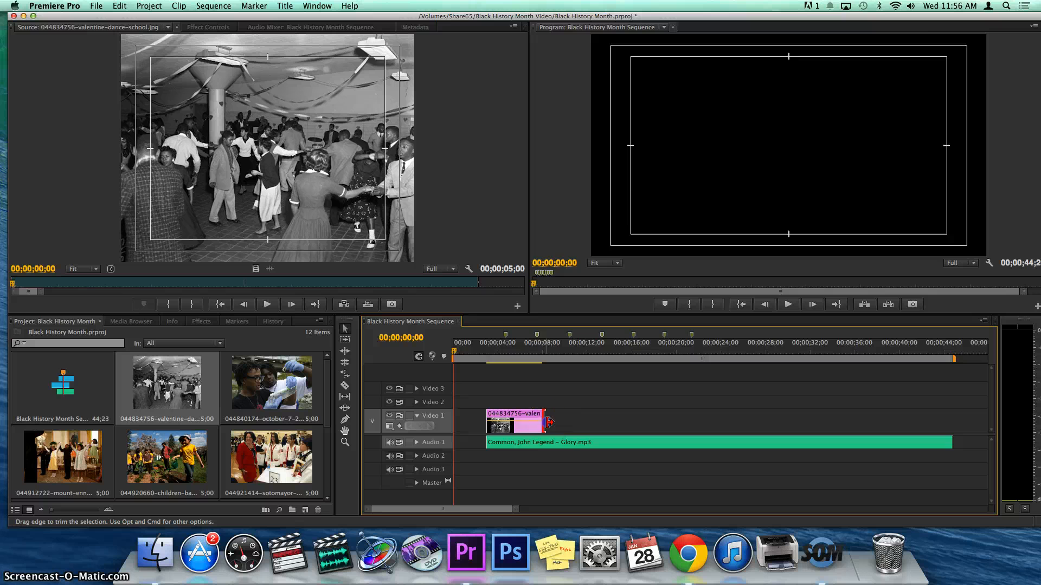
{"action": "left_click_drag", "start_coordinate": [548, 422], "coordinate": [508, 418]}
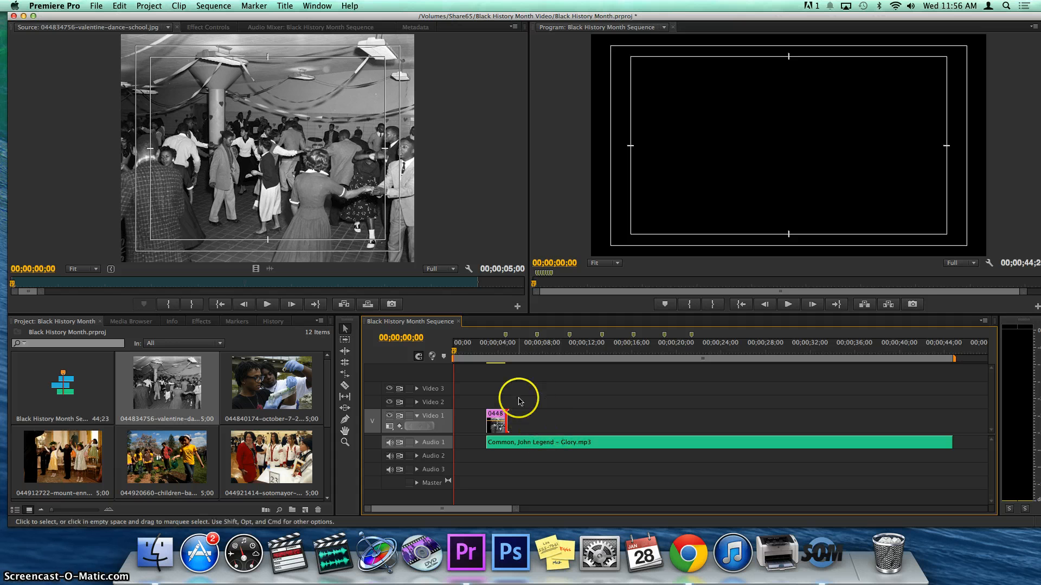
{"action": "left_click", "coordinate": [488, 421]}
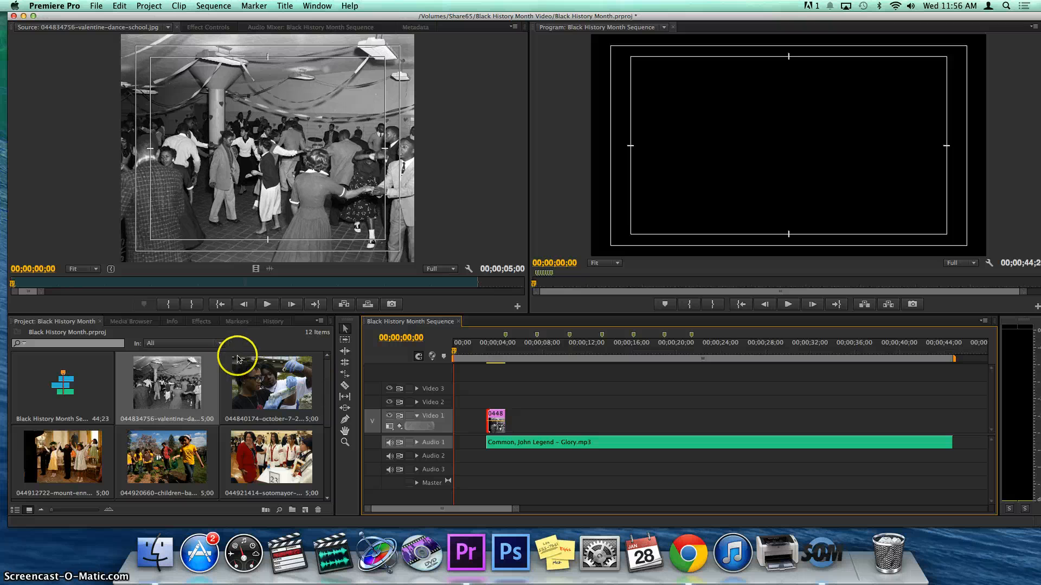
{"action": "scroll", "coordinate": [310, 454], "scroll_direction": "down", "scroll_amount": 5}
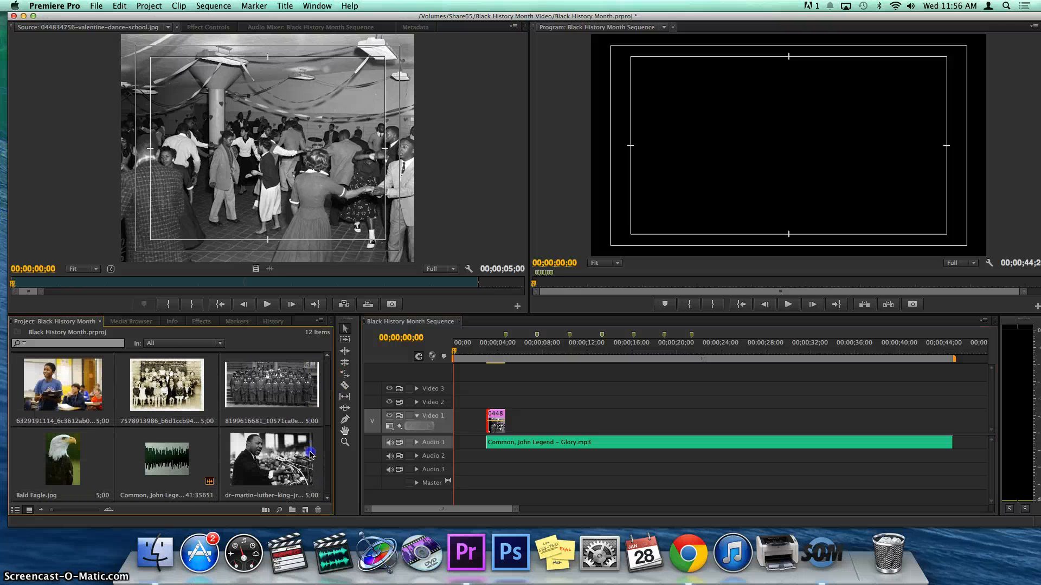
{"action": "double_click", "coordinate": [172, 388]}
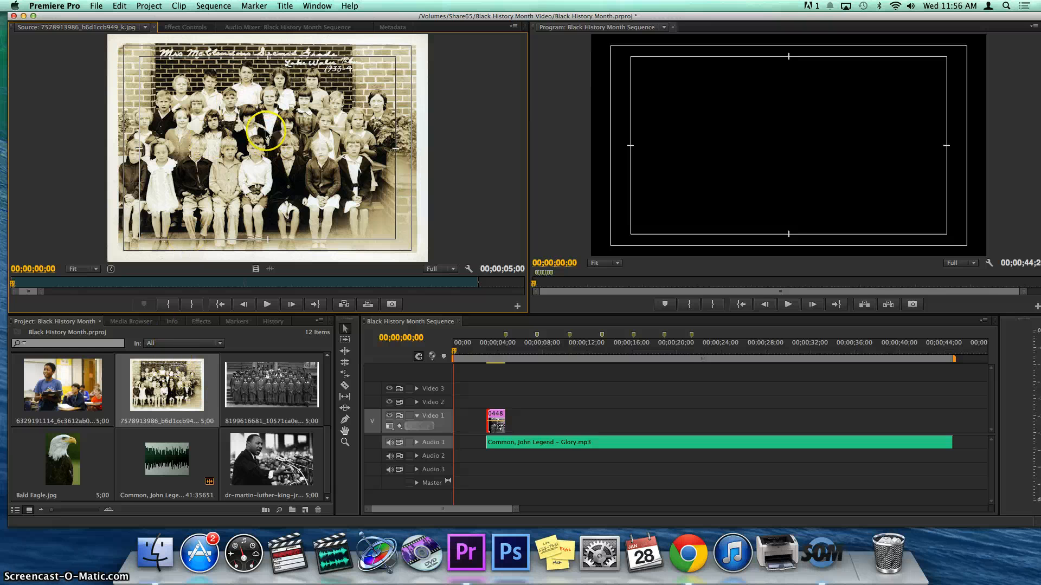
{"action": "left_click", "coordinate": [248, 131]}
{"action": "left_click_drag", "start_coordinate": [537, 266], "coordinate": [508, 419]}
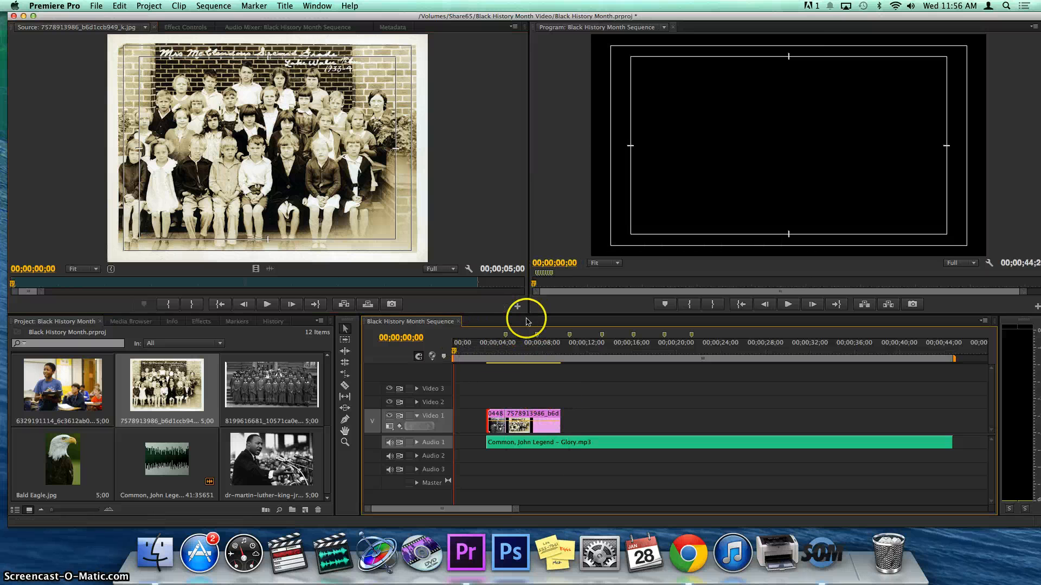
- Cut the class photo with the Razor tool at the second marker, 00;00;07;16, and delete the part after the cut
{"action": "left_click", "coordinate": [345, 387]}
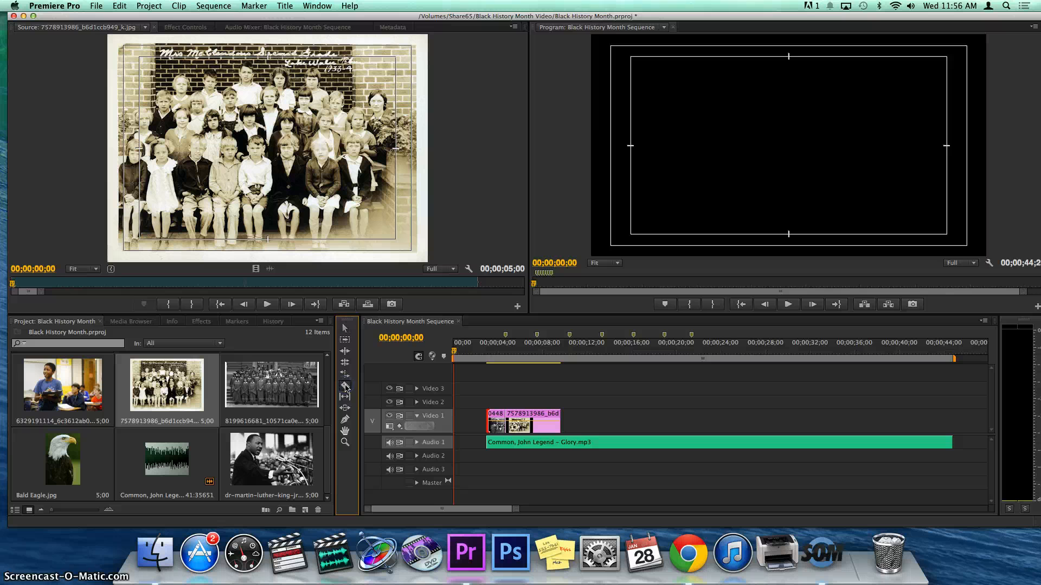
{"action": "left_click_drag", "start_coordinate": [458, 358], "coordinate": [541, 369]}
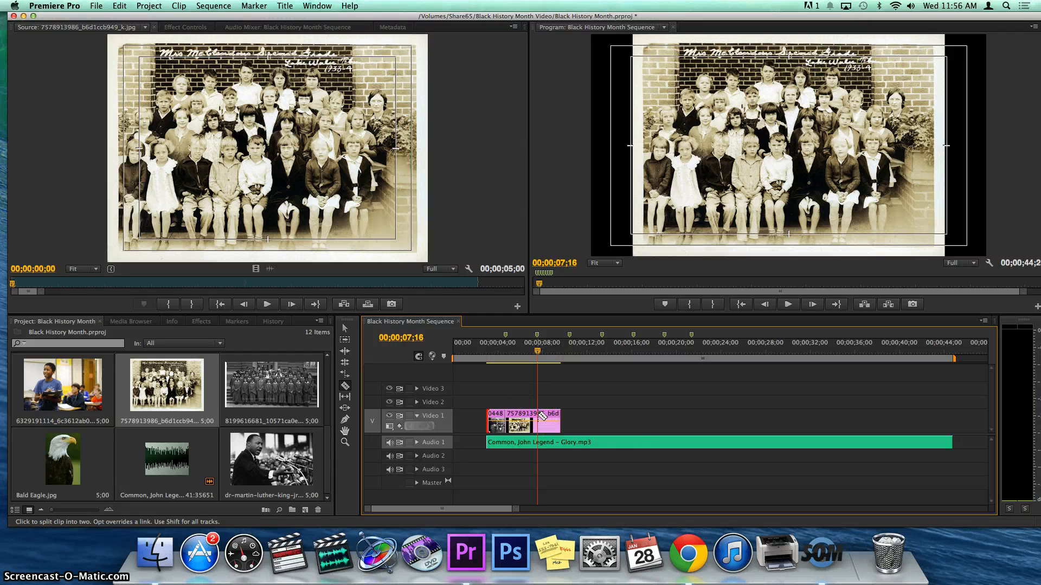
{"action": "left_click", "coordinate": [542, 416]}
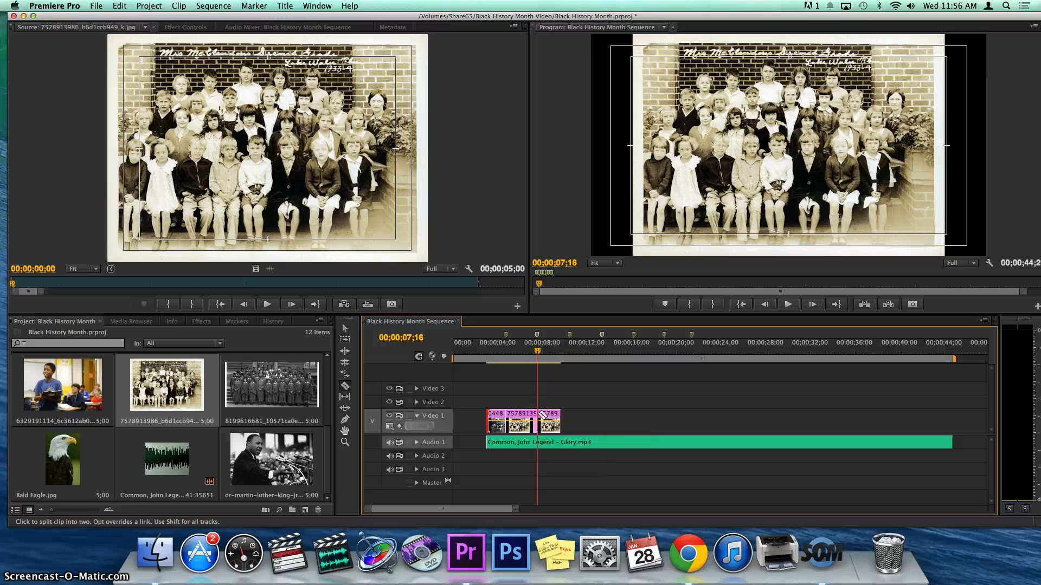
{"action": "left_click", "coordinate": [345, 331]}
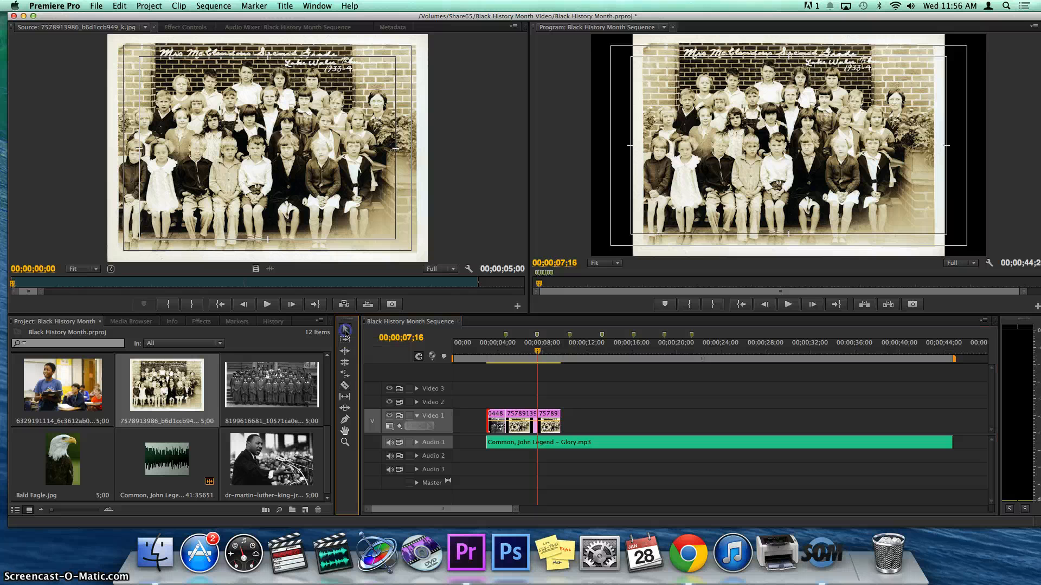
{"action": "left_click", "coordinate": [550, 426]}
{"action": "key", "text": "Delete"}
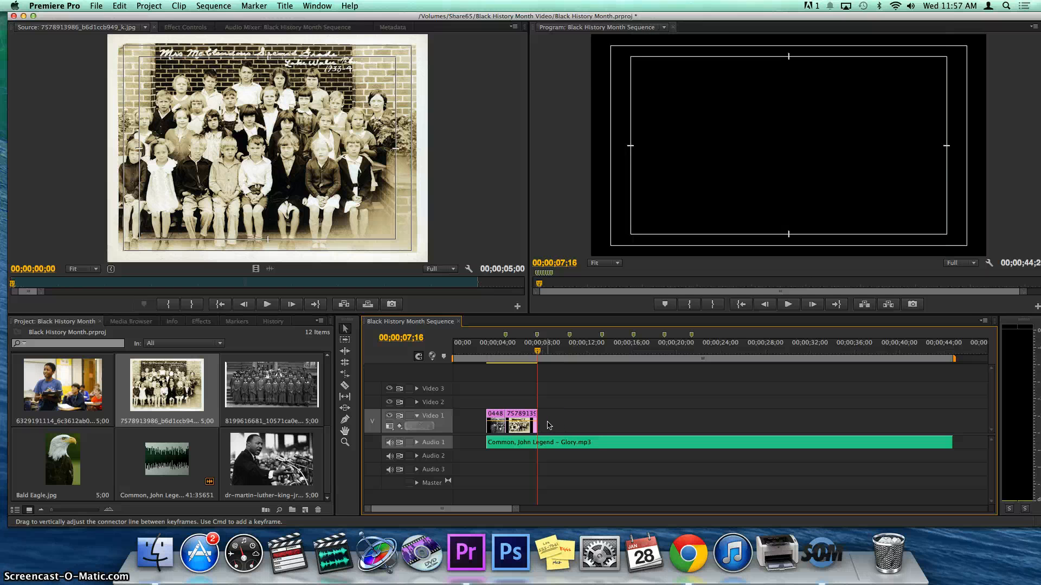
- Apply the Cross Dissolve video transition to the end of the class photo on Video 1
{"action": "left_click", "coordinate": [201, 322]}
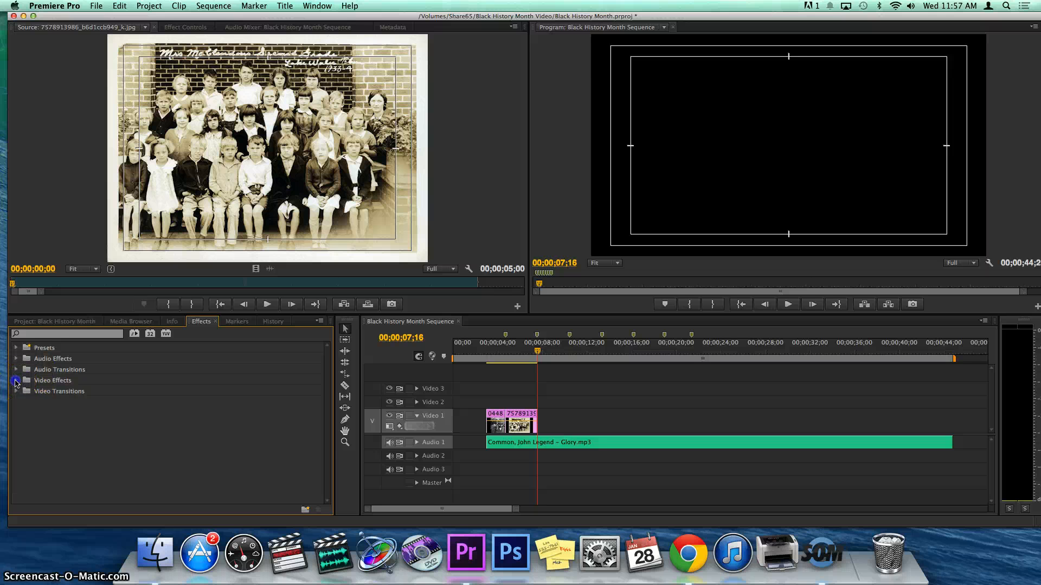
{"action": "left_click", "coordinate": [16, 381]}
{"action": "left_click", "coordinate": [15, 380]}
{"action": "left_click", "coordinate": [15, 391]}
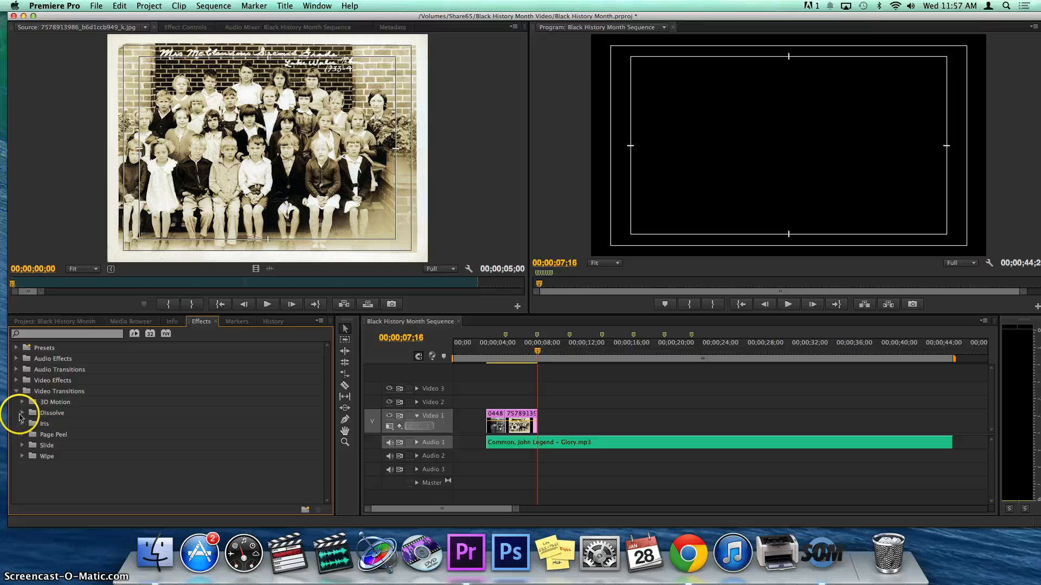
{"action": "left_click", "coordinate": [21, 413]}
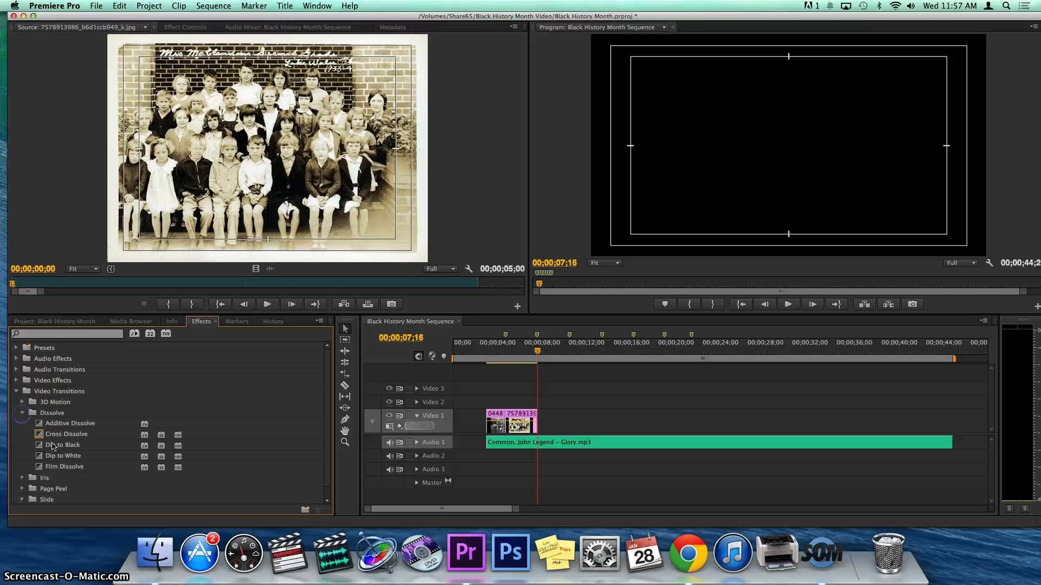
{"action": "left_click_drag", "start_coordinate": [52, 435], "coordinate": [430, 426]}
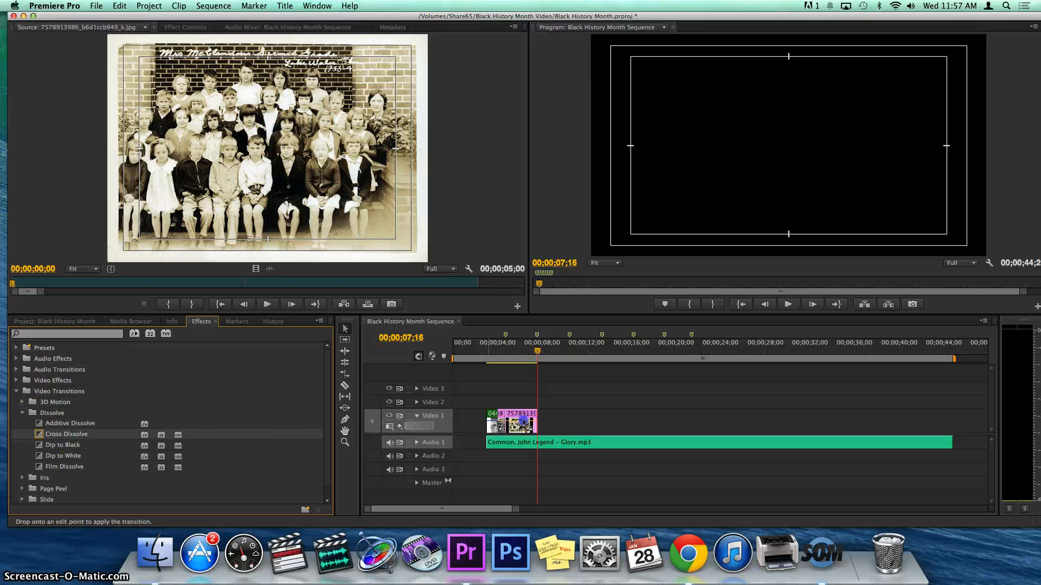
{"action": "left_click_drag", "start_coordinate": [523, 422], "coordinate": [534, 418]}
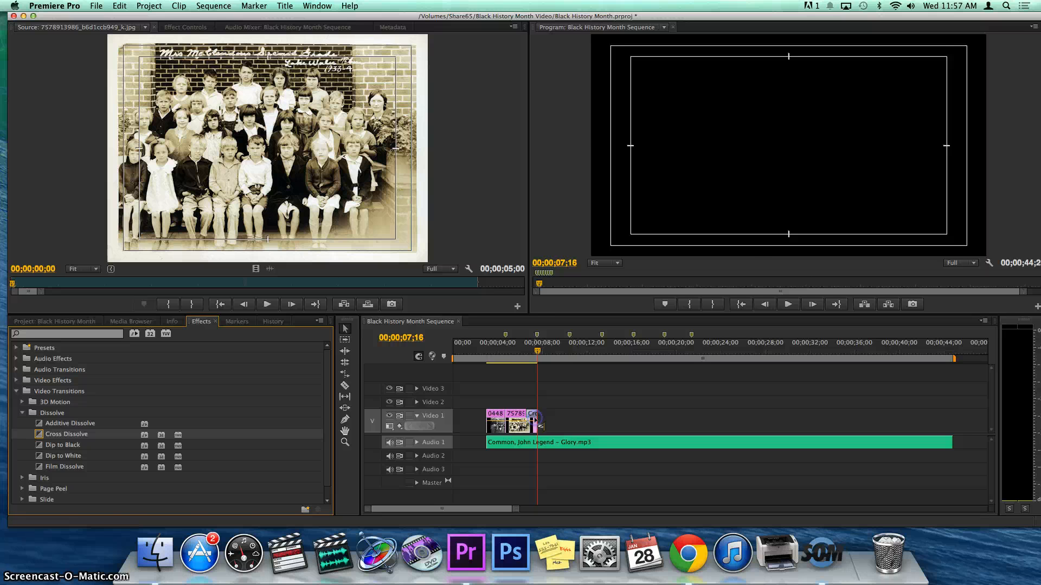
- Play the sequence from about 00;00;05;23 to preview the dissolve at the end of the class photo
{"action": "left_click_drag", "start_coordinate": [530, 349], "coordinate": [517, 356]}
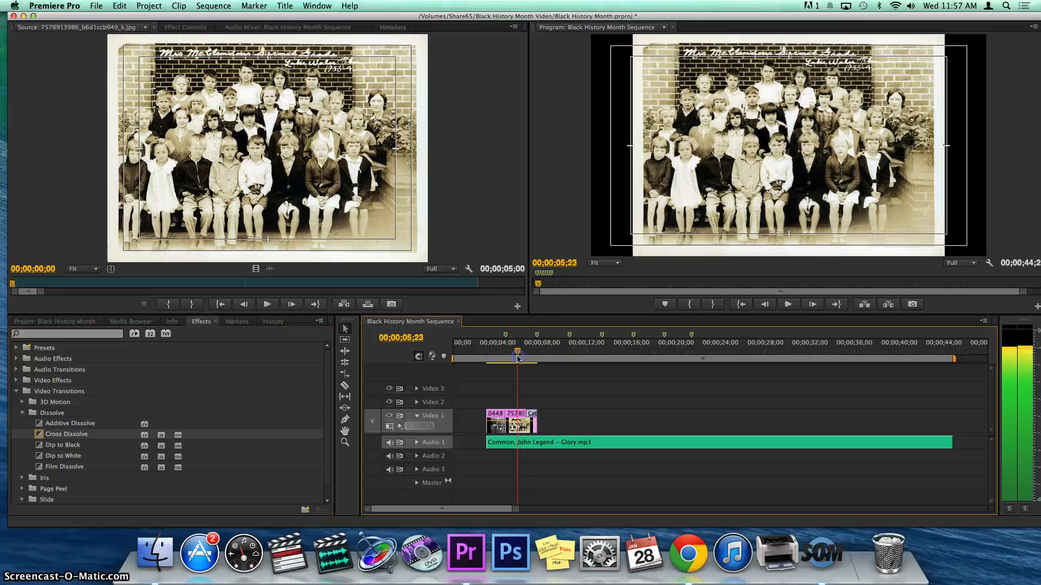
{"action": "key", "text": "space"}
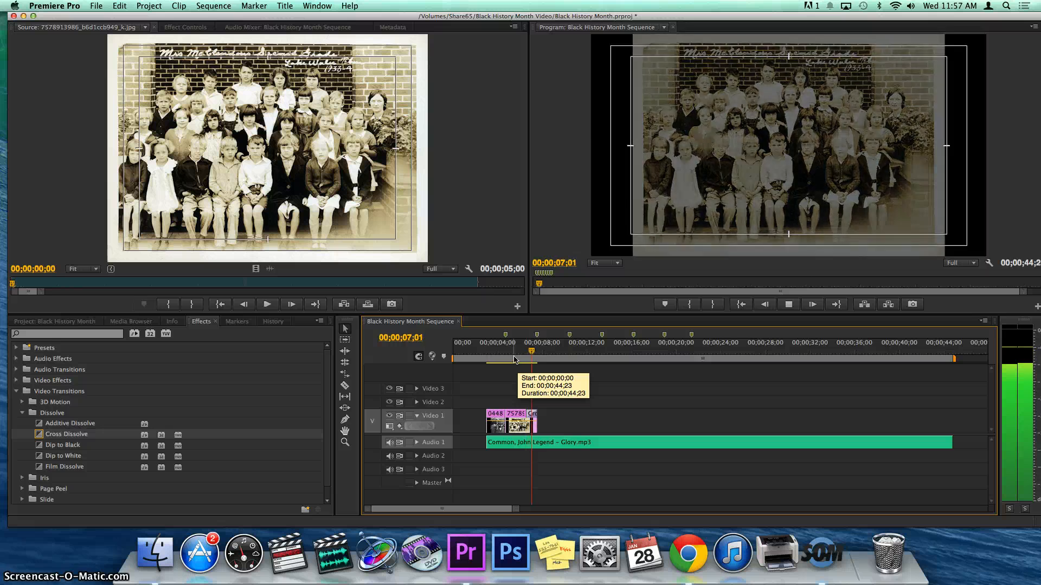
{"action": "key", "text": "space"}
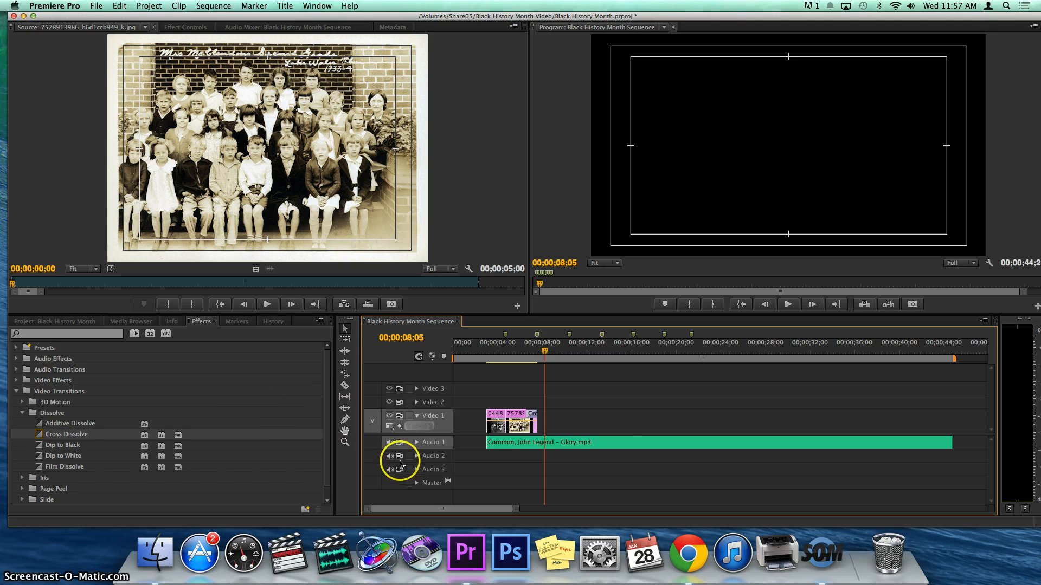
- Expand track Audio 1 and add volume keyframes at varying levels to the Glory song with the Pen tool, between about 4 and 10 seconds
{"action": "left_click", "coordinate": [417, 443]}
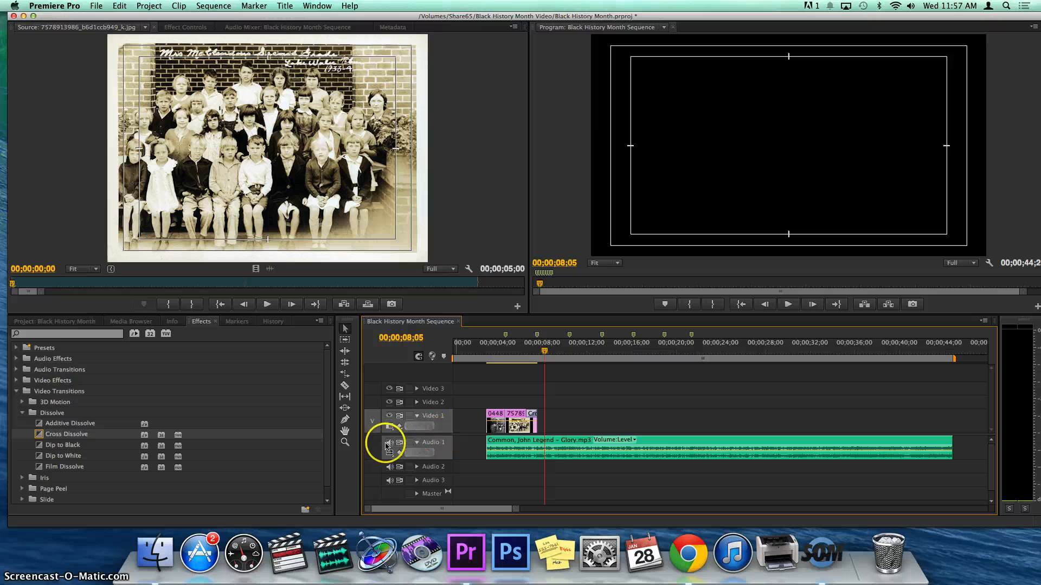
{"action": "left_click", "coordinate": [344, 421]}
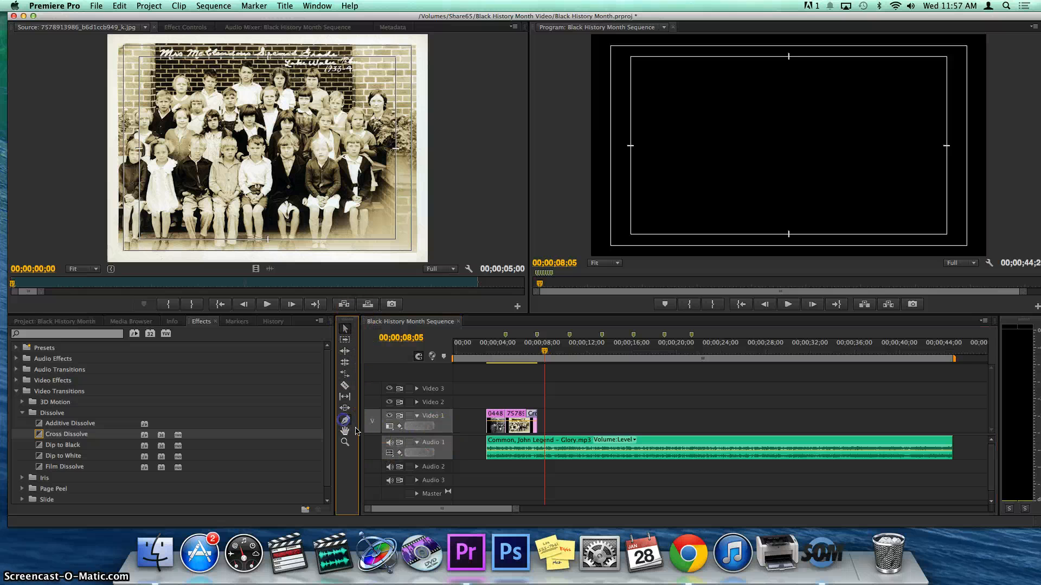
{"action": "left_click", "coordinate": [509, 452]}
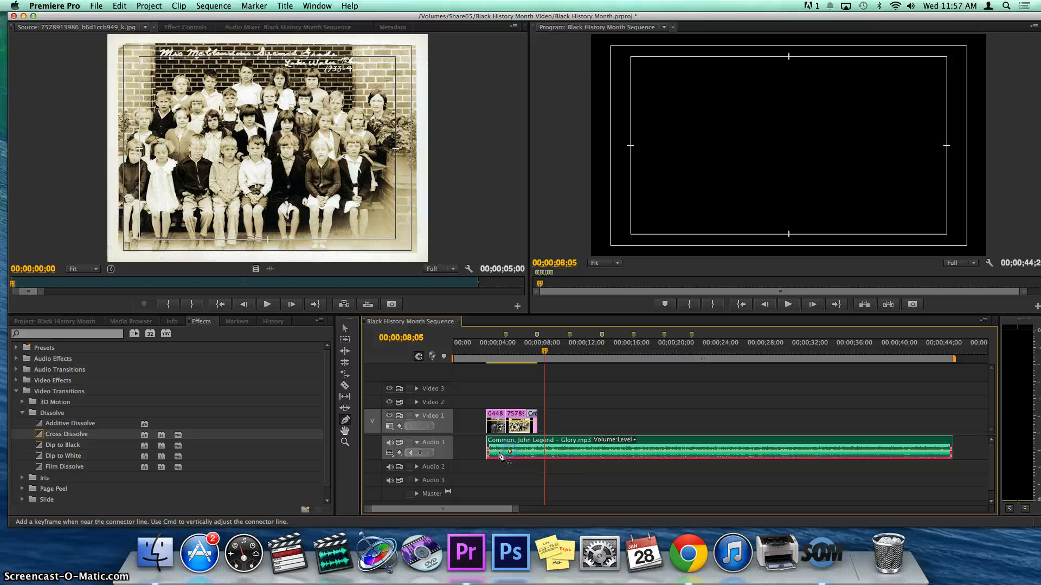
{"action": "left_click", "coordinate": [500, 451]}
{"action": "left_click_drag", "start_coordinate": [492, 454], "coordinate": [566, 448]}
{"action": "left_click", "coordinate": [552, 454]}
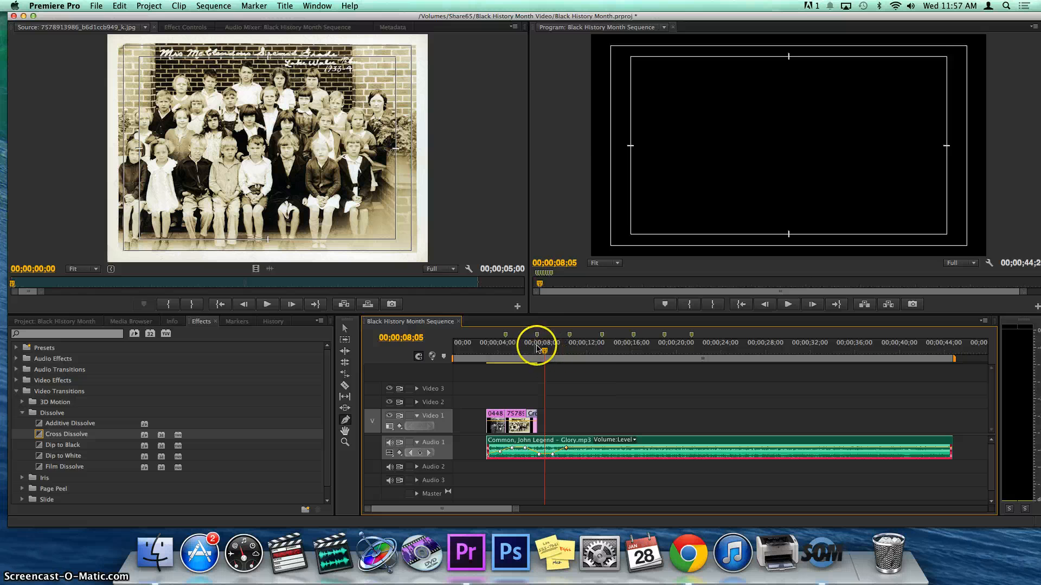
- Play the sequence from about 2 seconds to hear the song's volume changes
{"action": "left_click_drag", "start_coordinate": [542, 356], "coordinate": [477, 361]}
{"action": "key", "text": "space"}
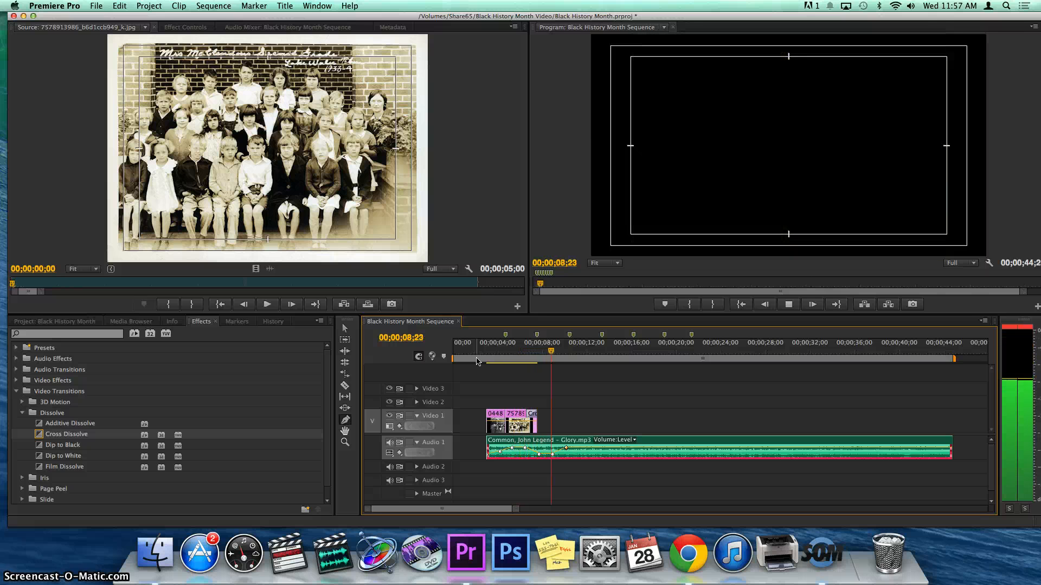
{"action": "key", "text": "space"}
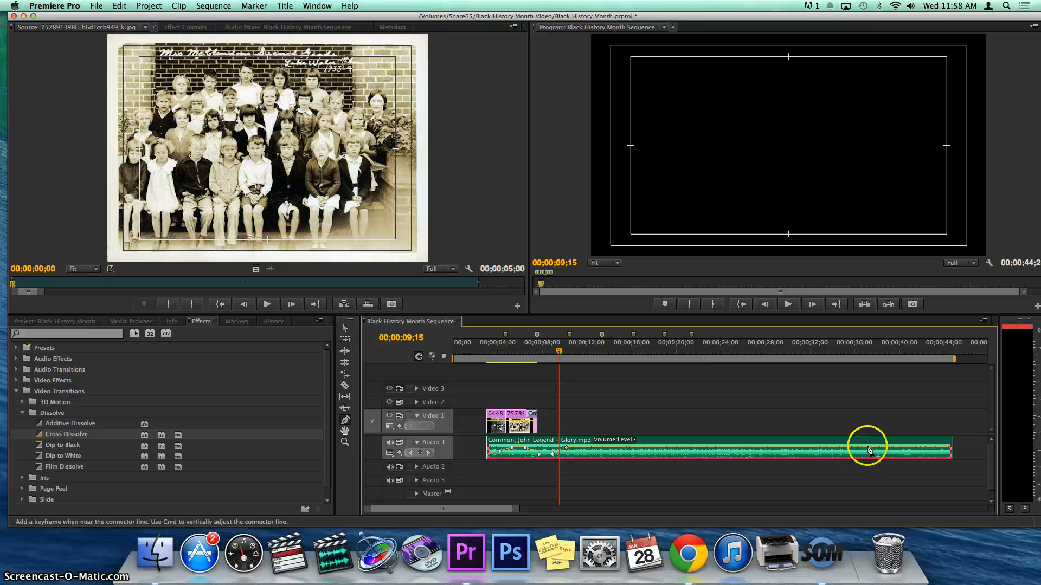
- Add further volume keyframes to the Glory song between about 10 and 12 seconds, lowering the last one, and play that section
{"action": "left_click", "coordinate": [573, 448]}
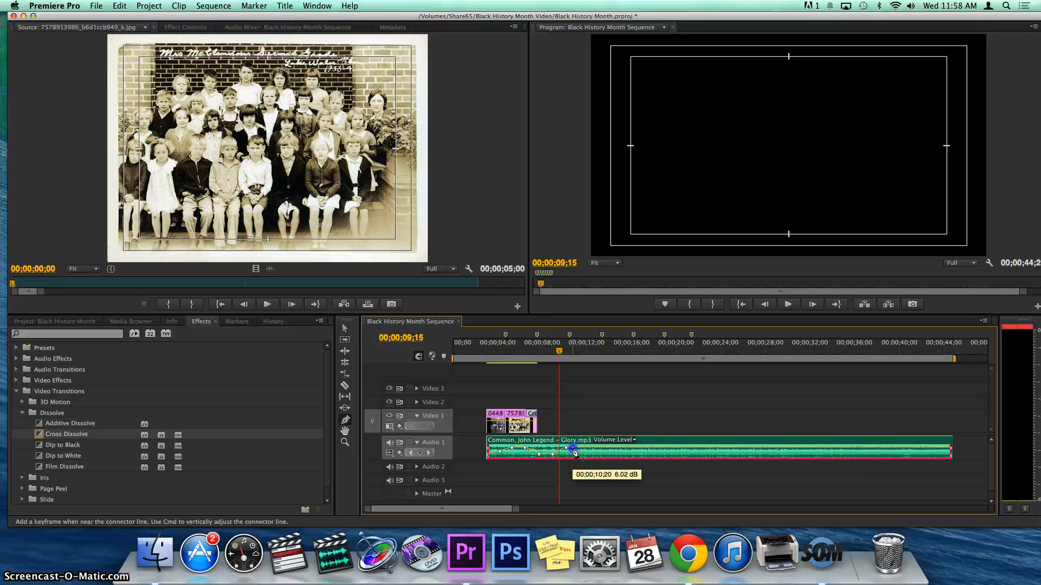
{"action": "left_click_drag", "start_coordinate": [583, 452], "coordinate": [586, 455]}
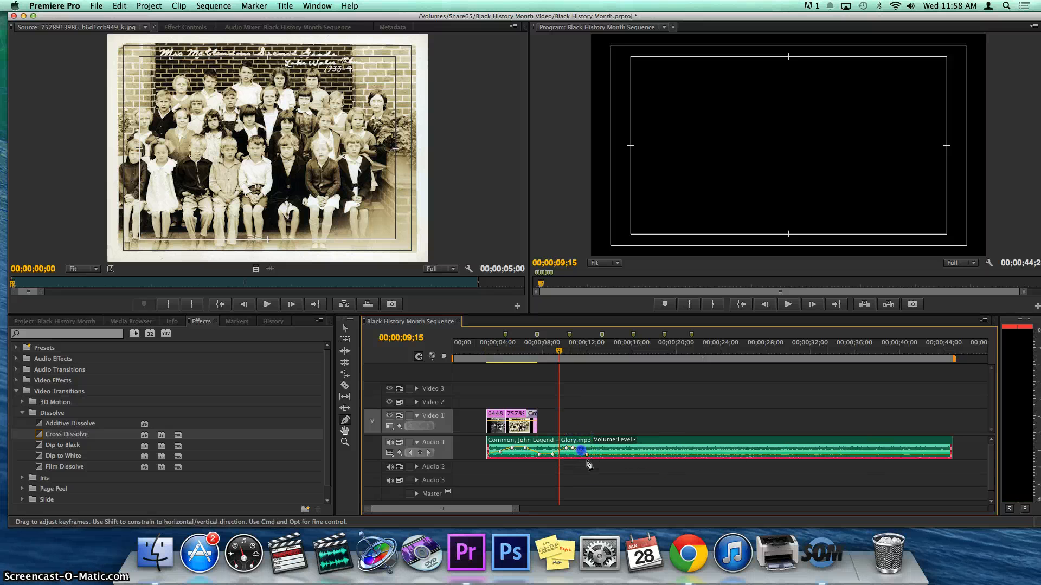
{"action": "left_click", "coordinate": [576, 451]}
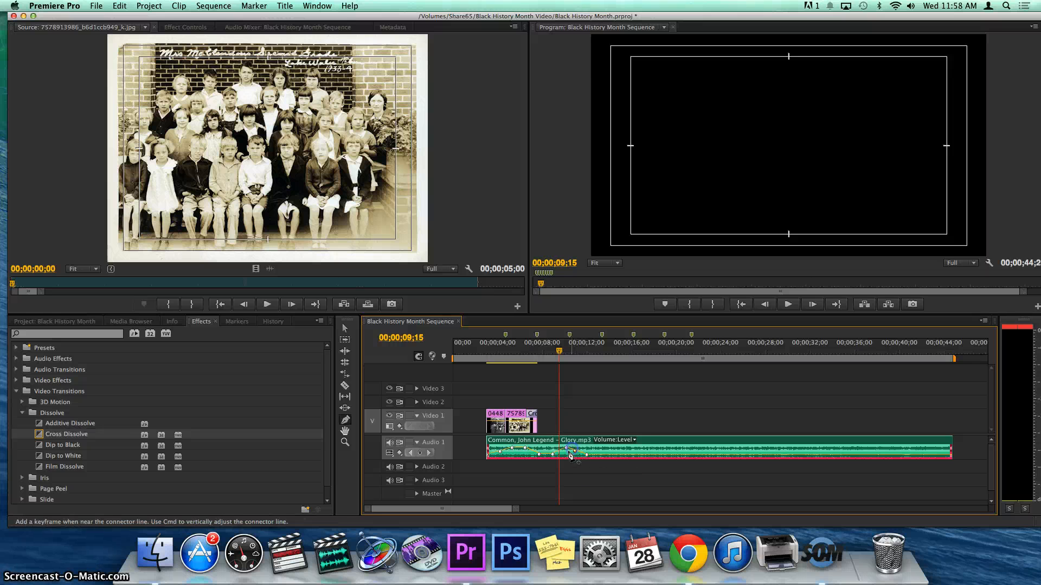
{"action": "left_click", "coordinate": [590, 469]}
{"action": "key", "text": "space"}
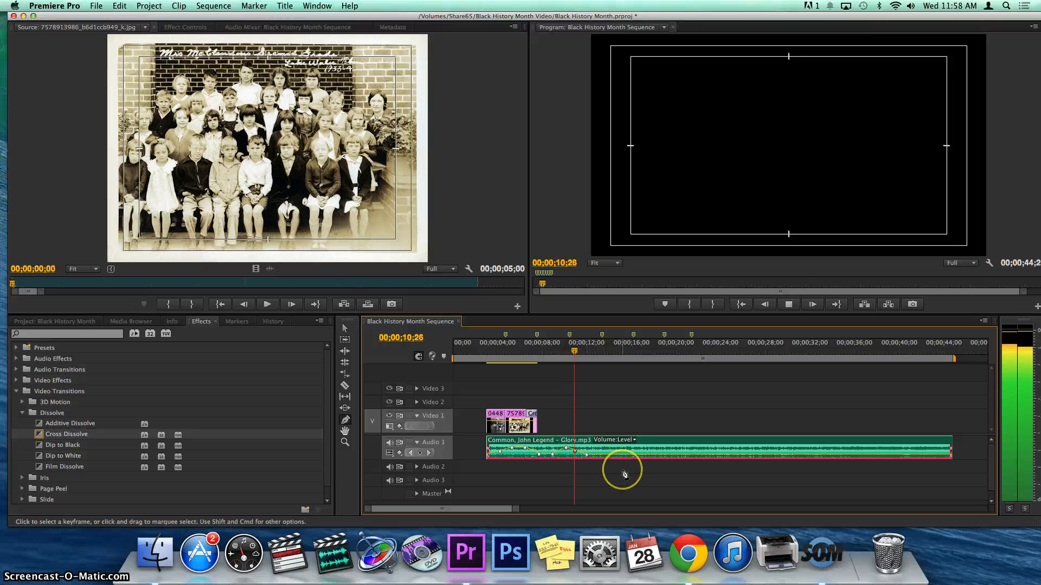
{"action": "key", "text": "space"}
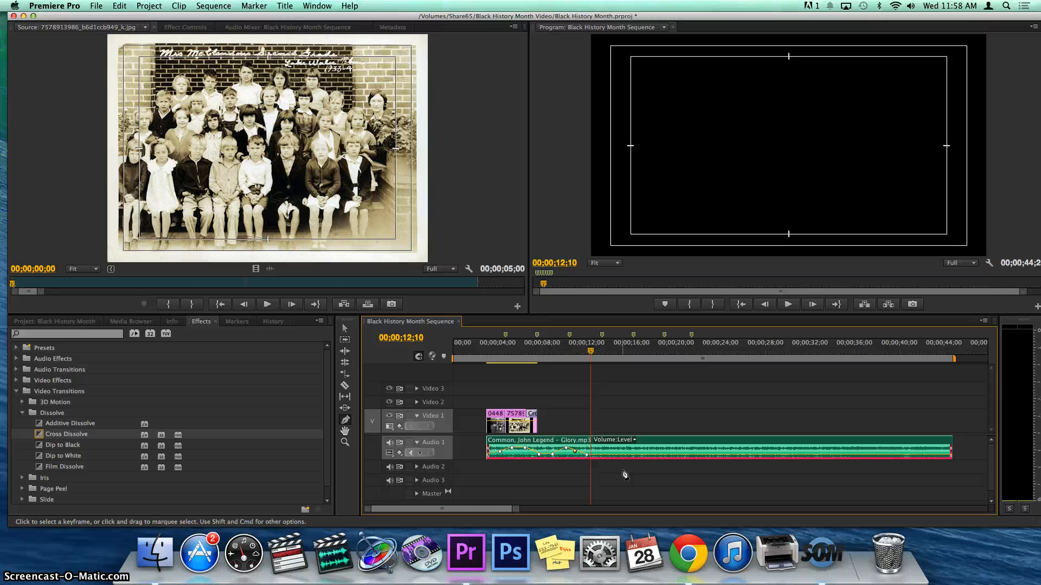
- Apply the Constant Power crossfade to the end of the Glory song on Audio 1 and play its ending
{"action": "left_click", "coordinate": [16, 392]}
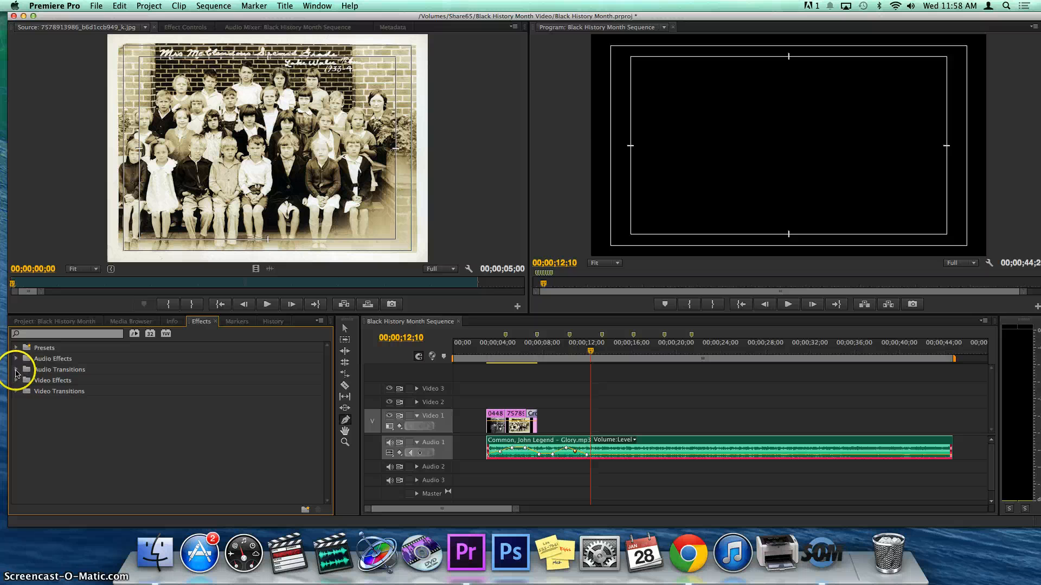
{"action": "left_click", "coordinate": [17, 370]}
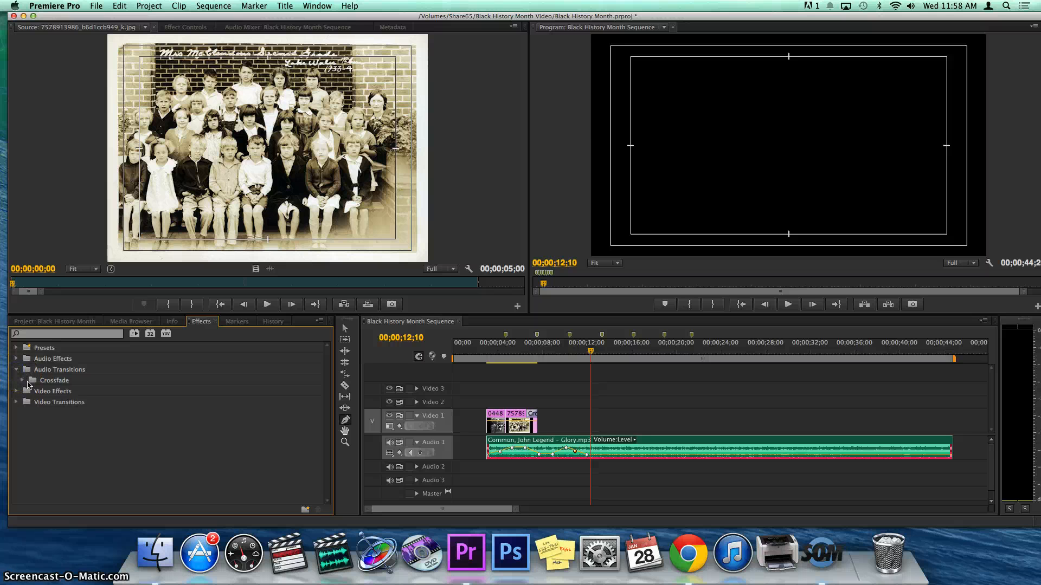
{"action": "left_click", "coordinate": [22, 381]}
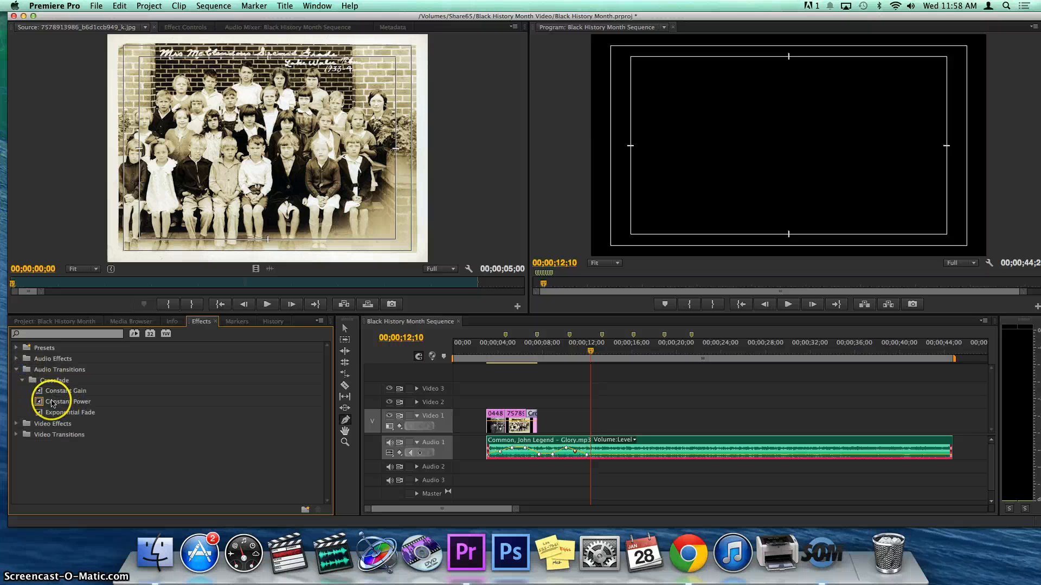
{"action": "left_click_drag", "start_coordinate": [53, 404], "coordinate": [959, 449]}
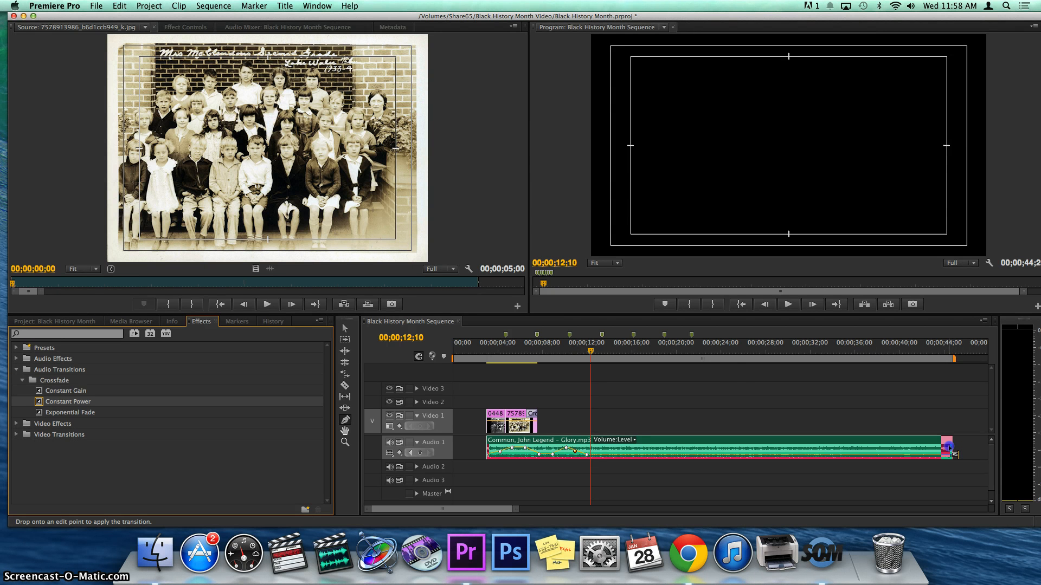
{"action": "left_click_drag", "start_coordinate": [949, 447], "coordinate": [950, 449]}
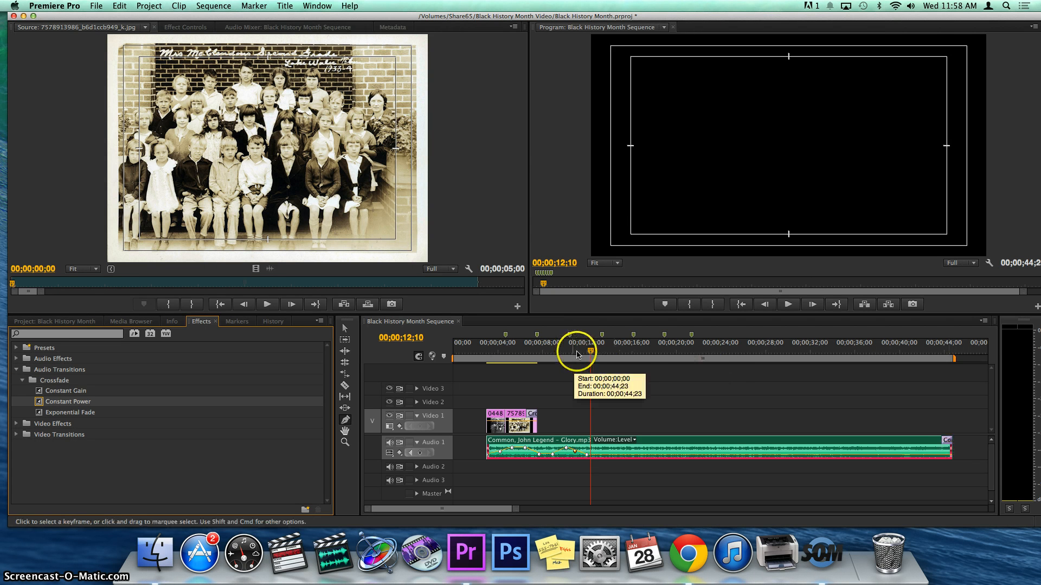
{"action": "left_click_drag", "start_coordinate": [590, 353], "coordinate": [932, 407]}
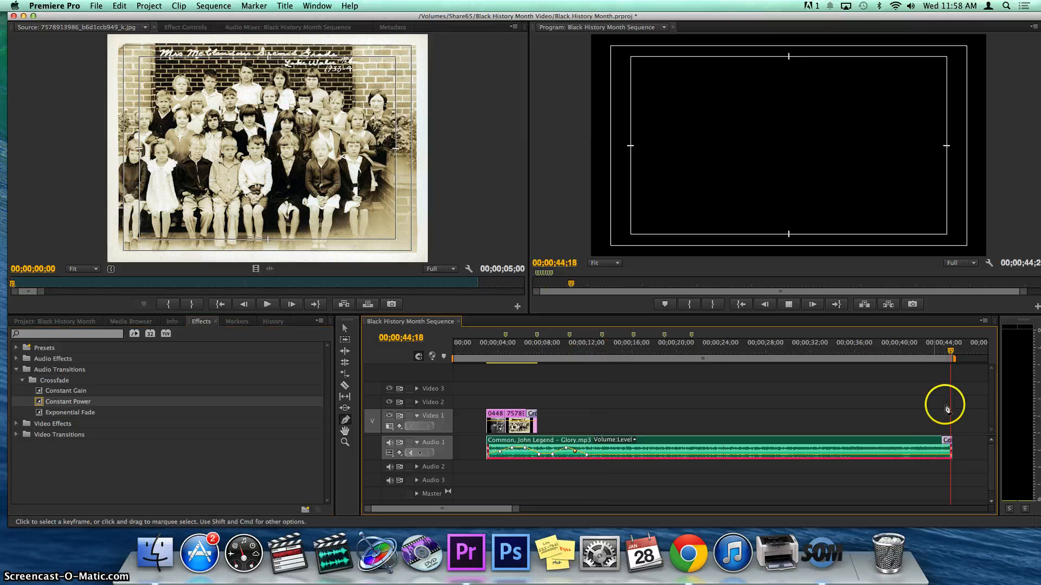
{"action": "key", "text": "space"}
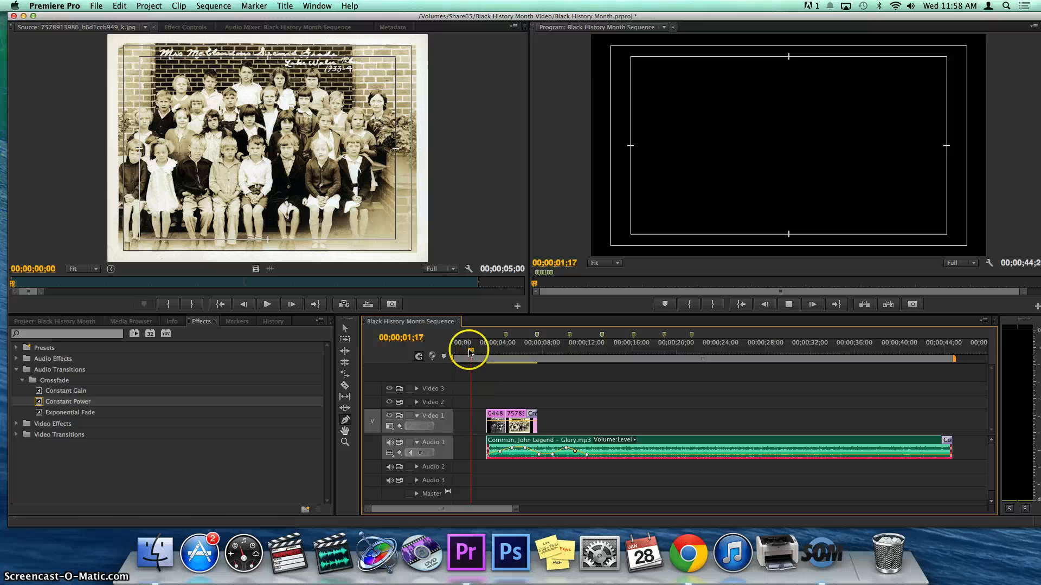
- Add a volume keyframe to the Glory song at about 00;00;35;25, higher than the preceding one, and play the rest of the sequence
{"action": "left_click_drag", "start_coordinate": [472, 353], "coordinate": [874, 425]}
{"action": "left_click", "coordinate": [853, 452]}
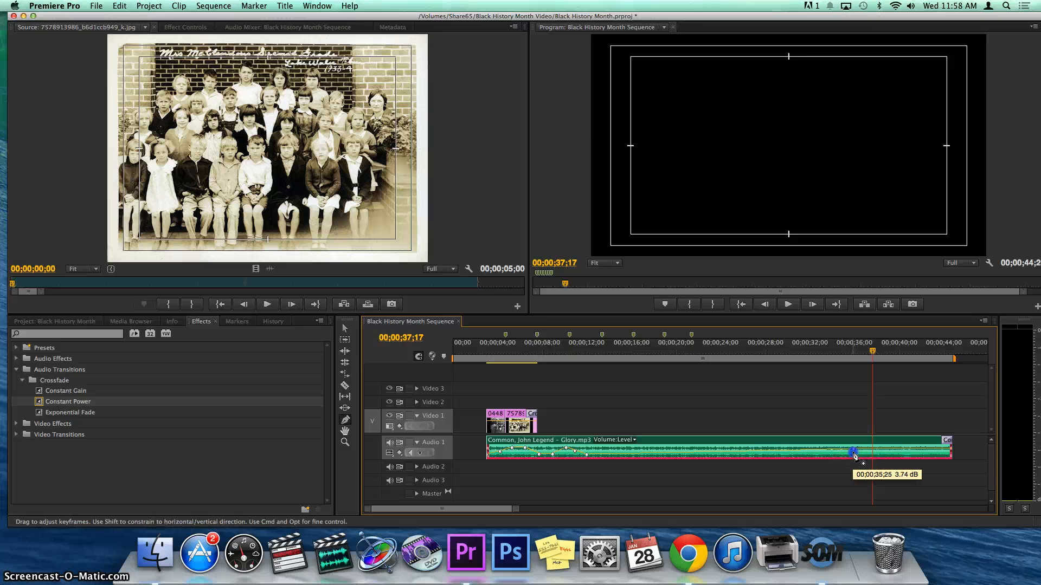
{"action": "left_click", "coordinate": [917, 429]}
{"action": "key", "text": "space"}
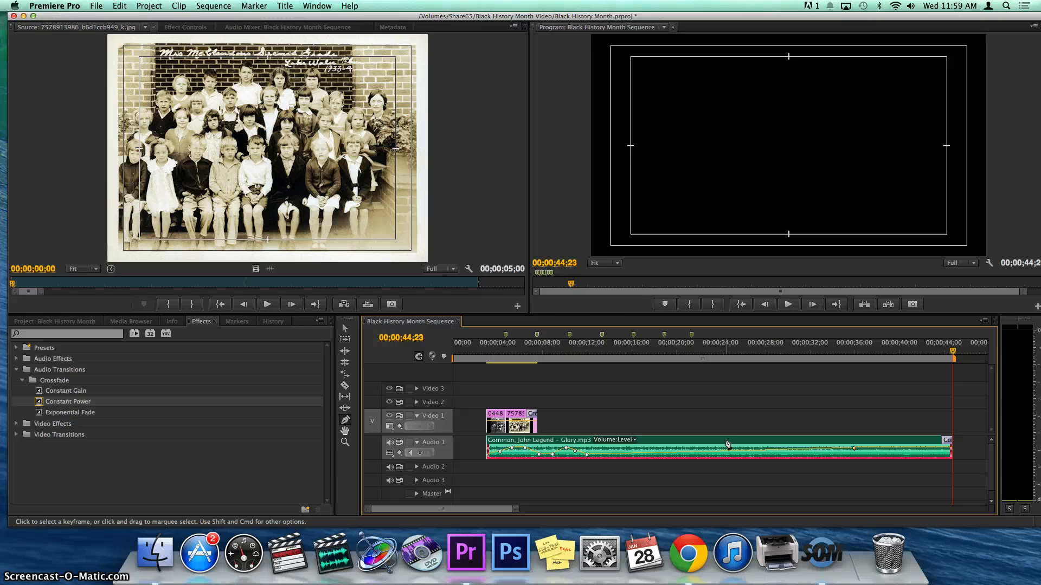
- Save the Black History Month project
{"action": "key", "text": "super+s"}
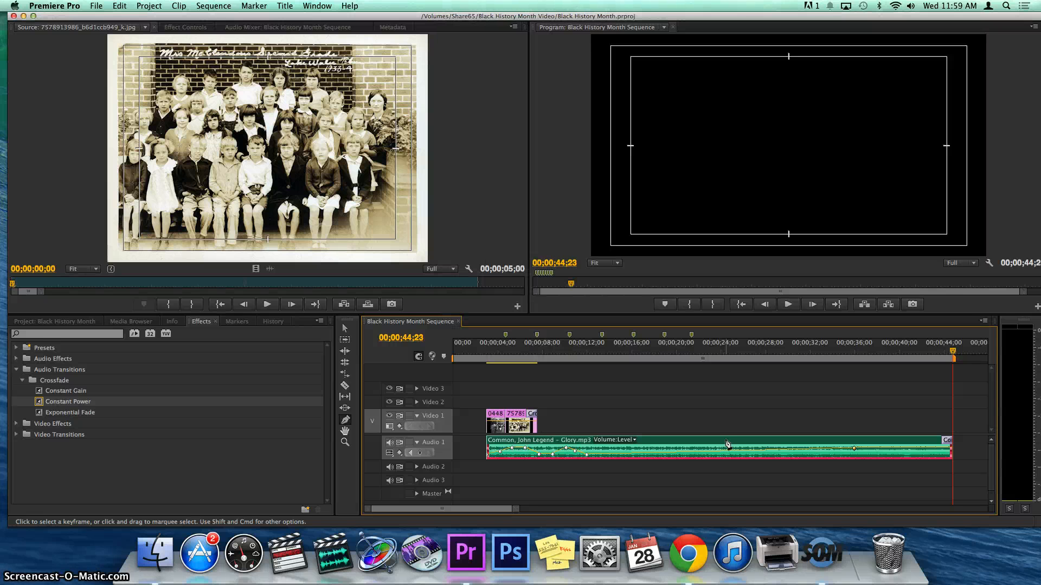
{"action": "left_click", "coordinate": [93, 5]}
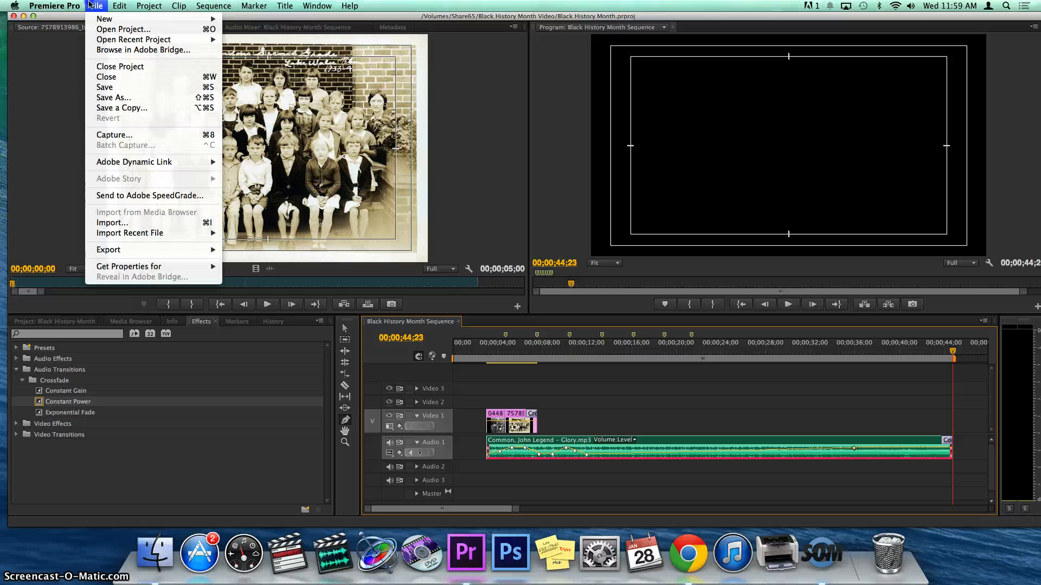
{"action": "left_click", "coordinate": [109, 87]}
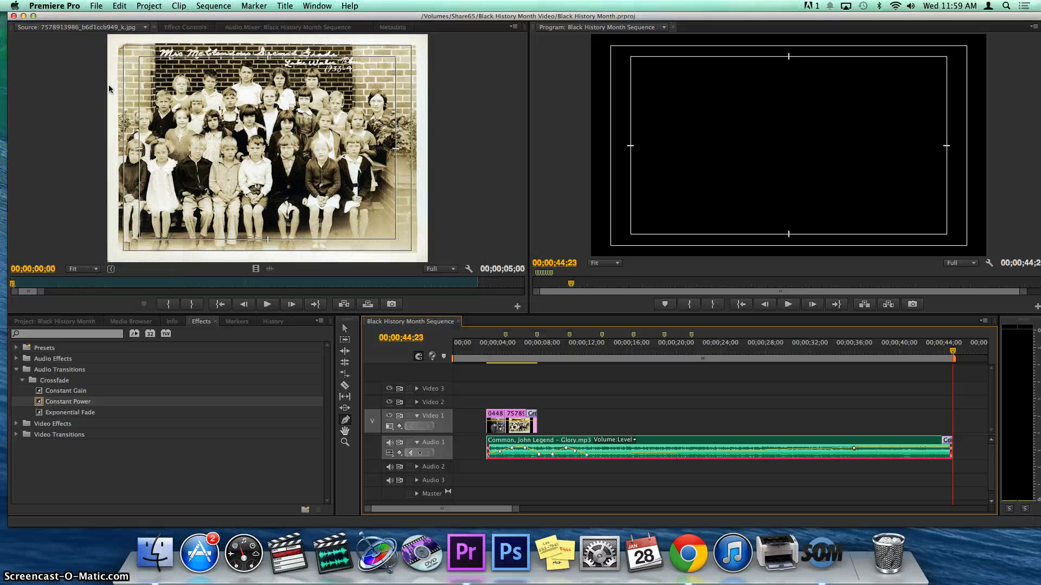